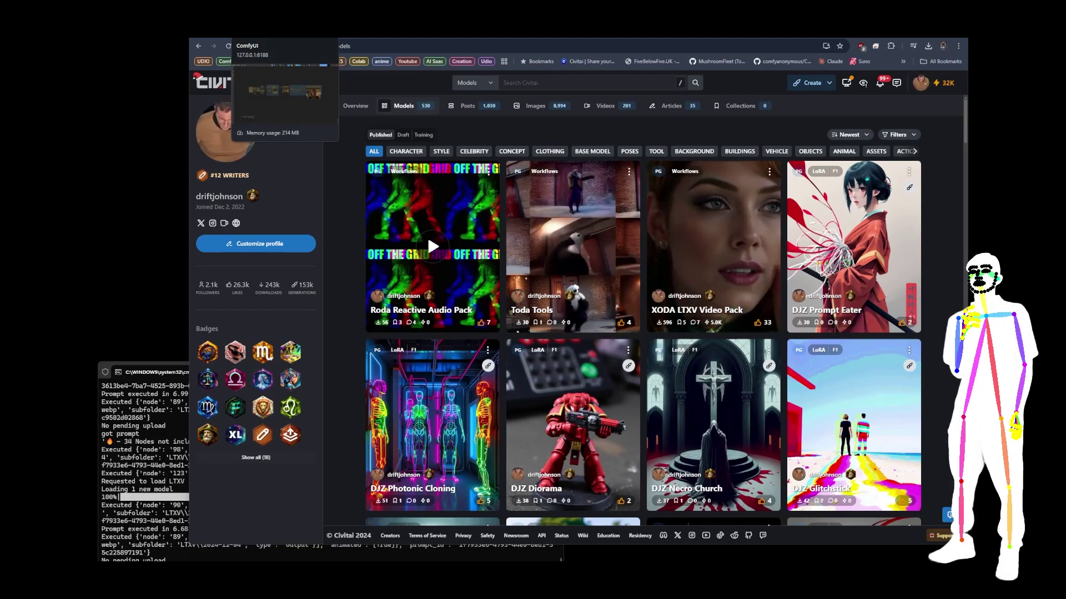
# Switch to the ComfyUI tab and zoom in on the LTX Apply Perturbed Attention nodes
pyautogui.click(261, 46)
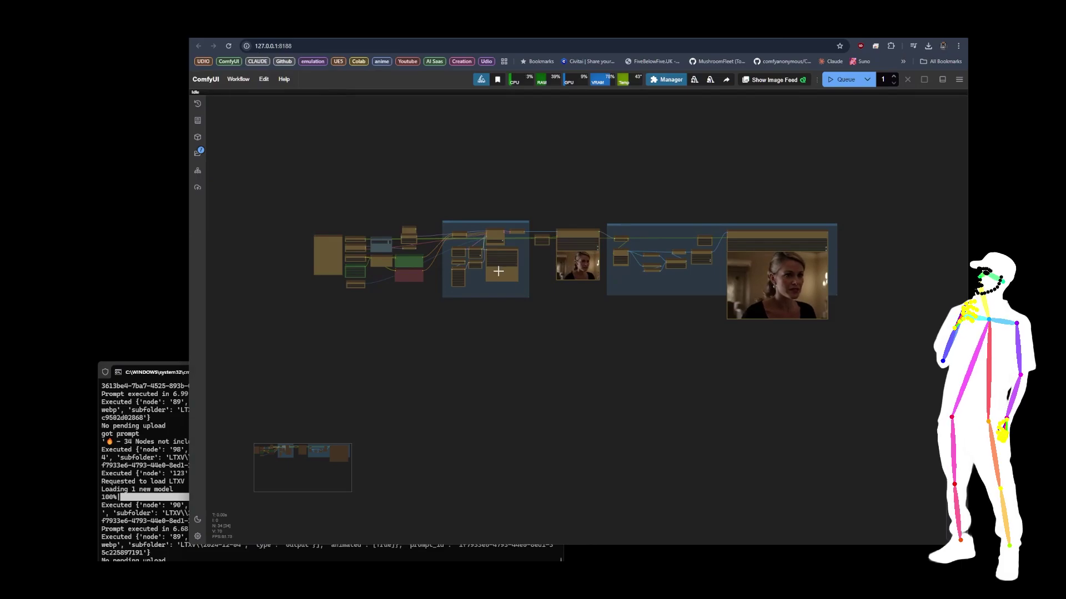
pyautogui.scroll(15, 345, 231)
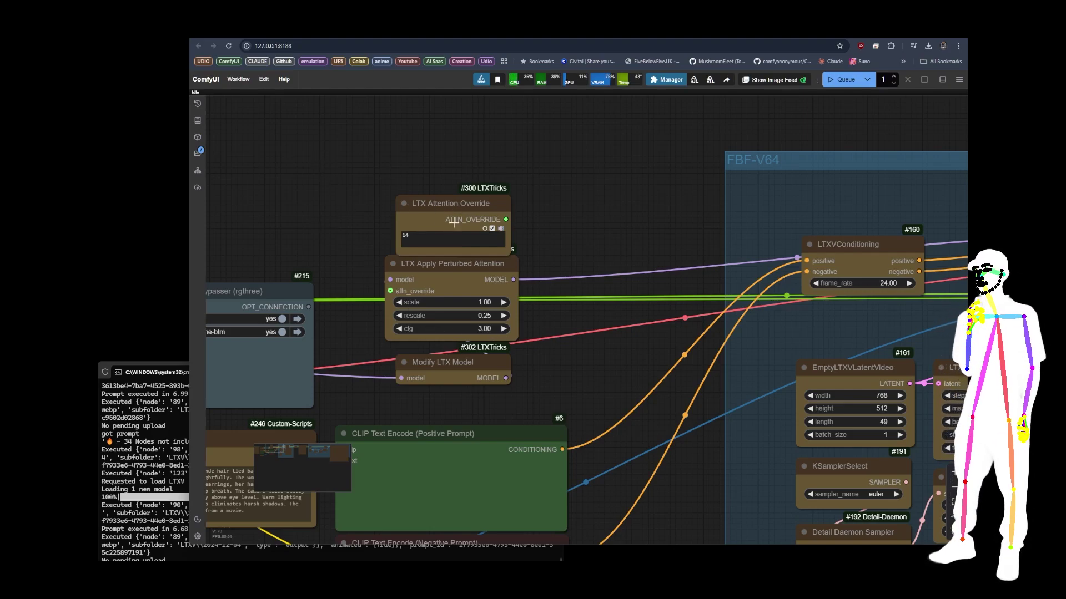
pyautogui.scroll(3, 548, 328)
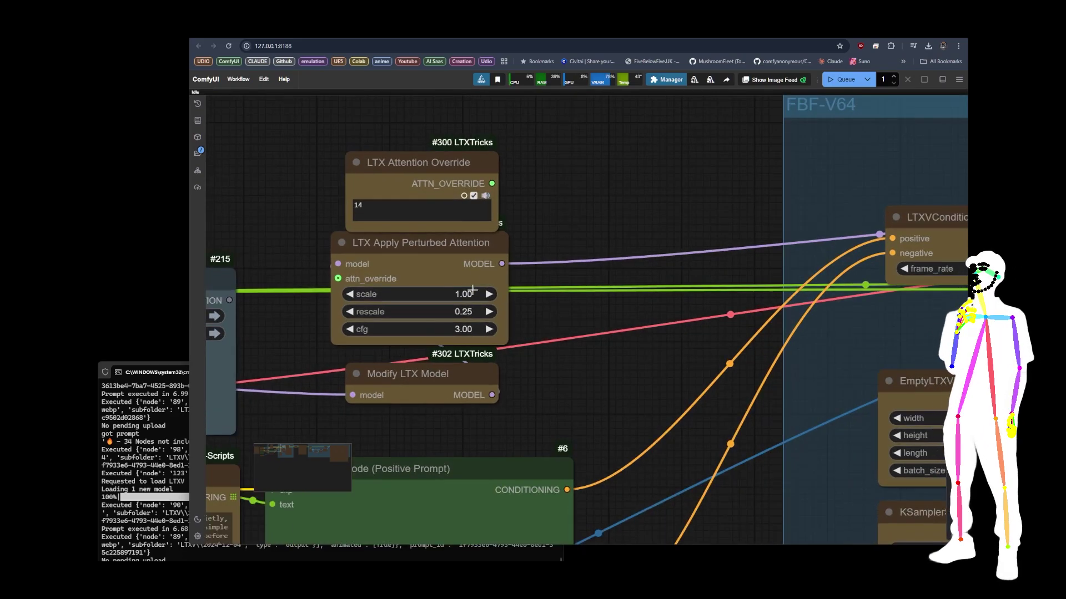
pyautogui.scroll(-10, 299, 141)
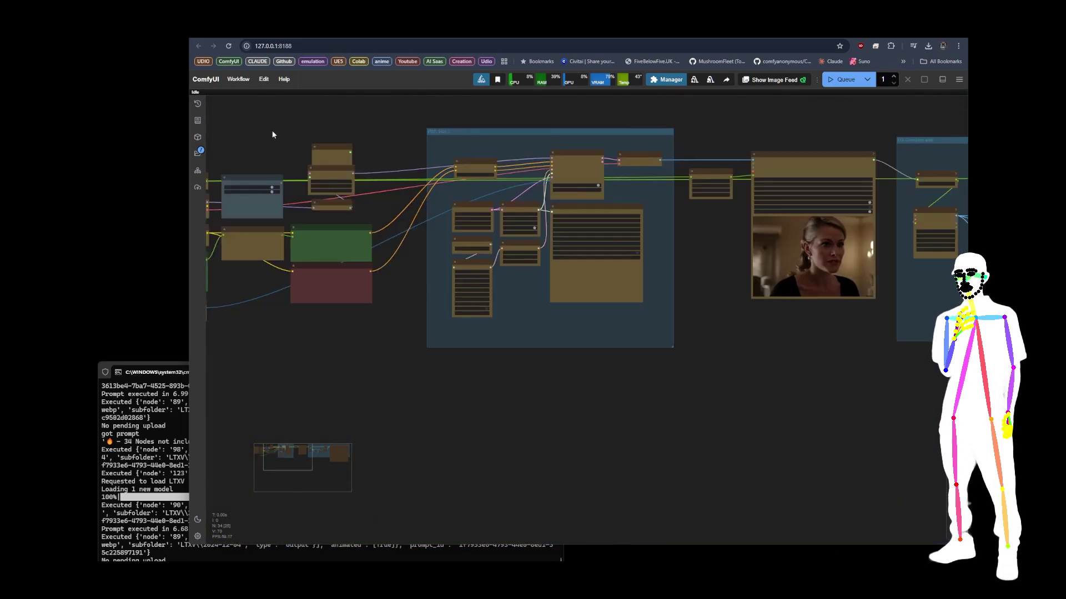
# Pan to the Note and loader nodes, inspect them closely, then zoom back out
pyautogui.moveTo(273, 135); pyautogui.dragTo(515, 207)
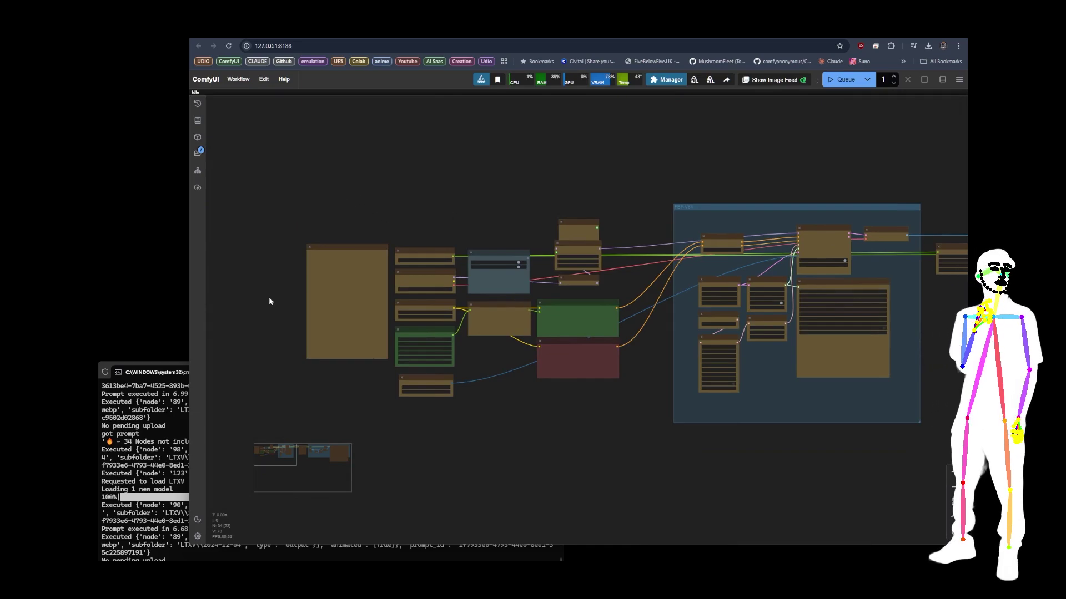
pyautogui.scroll(10, 270, 299)
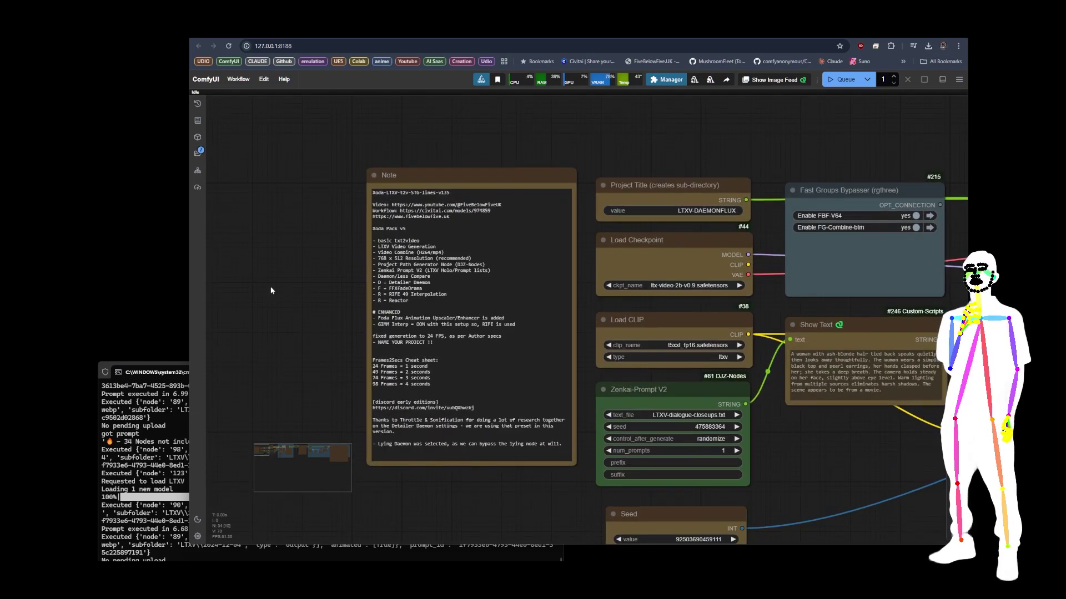
pyautogui.scroll(10, 363, 164)
pyautogui.scroll(1, 456, 140)
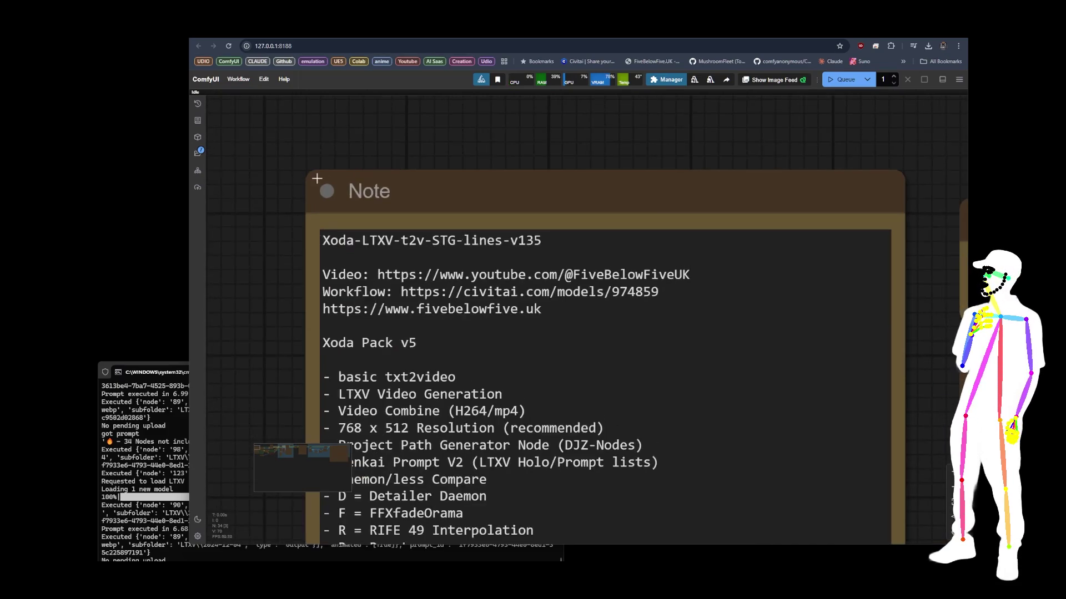
pyautogui.scroll(-15, 317, 179)
pyautogui.hscroll(3, 656, 399)
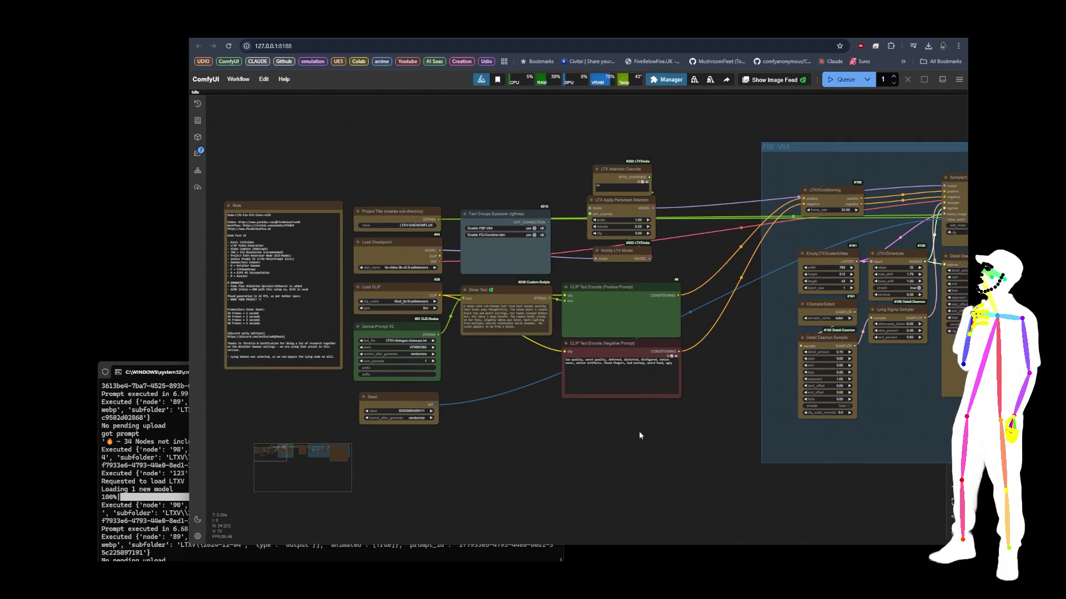
pyautogui.moveTo(676, 433); pyautogui.dragTo(335, 429)
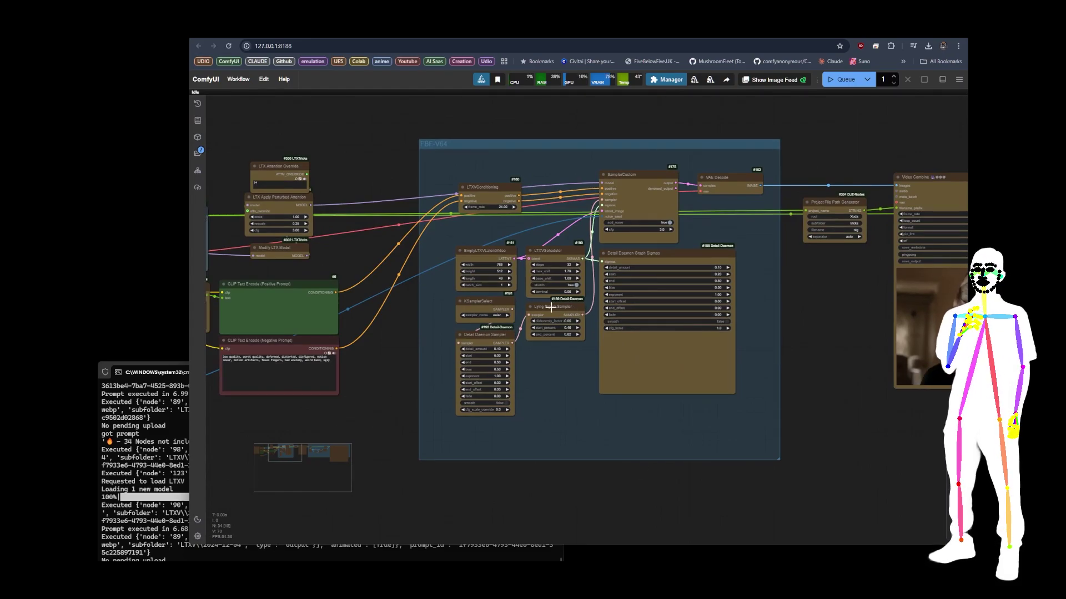
pyautogui.hotkey('ctrl', 'b')
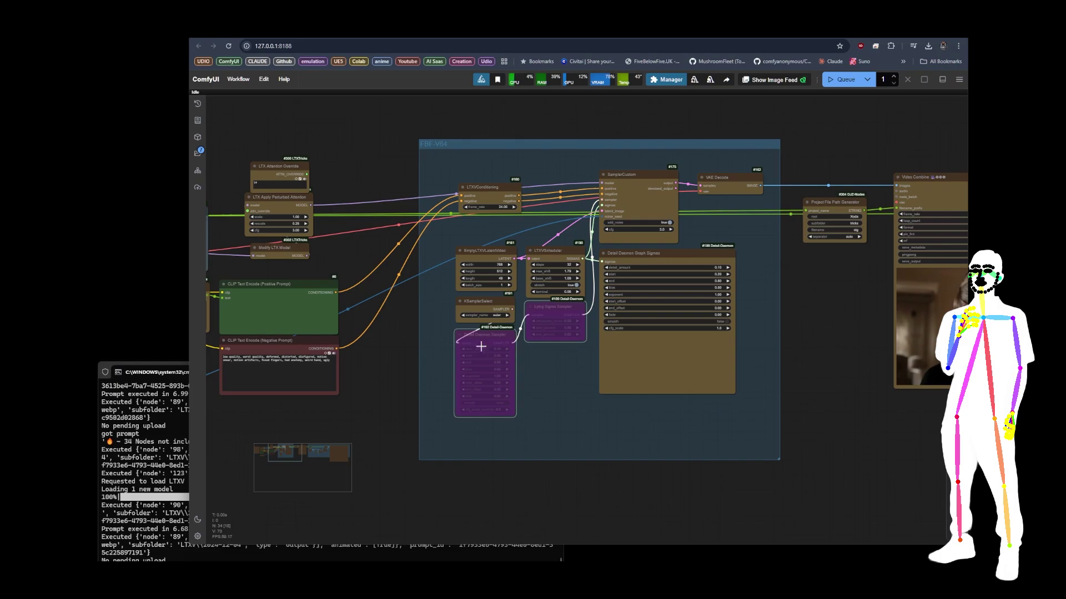
pyautogui.hotkey('ctrl', 'b')
pyautogui.moveTo(844, 409); pyautogui.dragTo(344, 375)
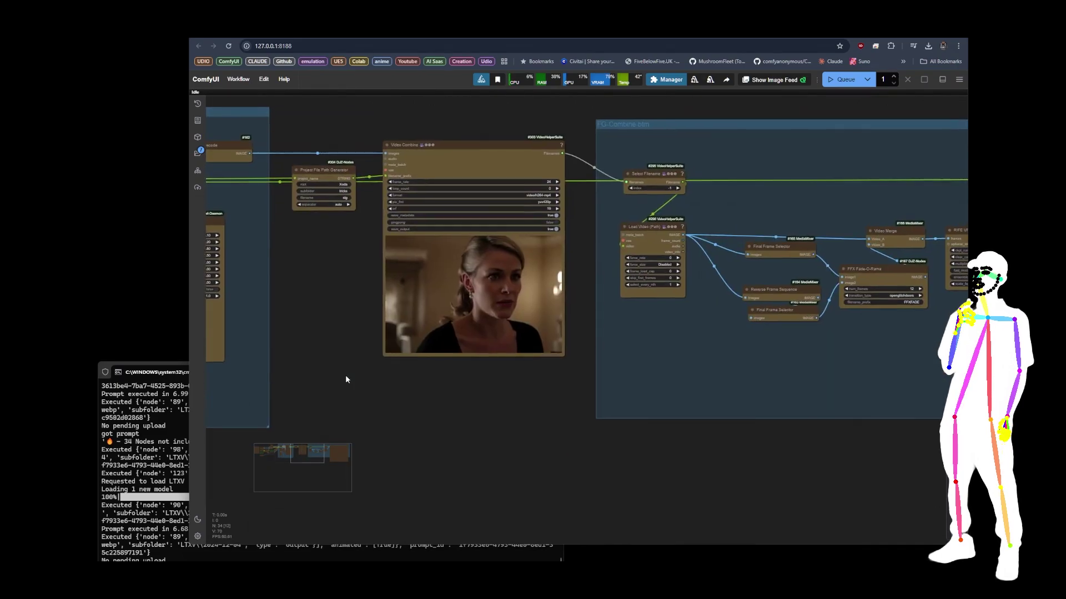
pyautogui.scroll(5, 442, 343)
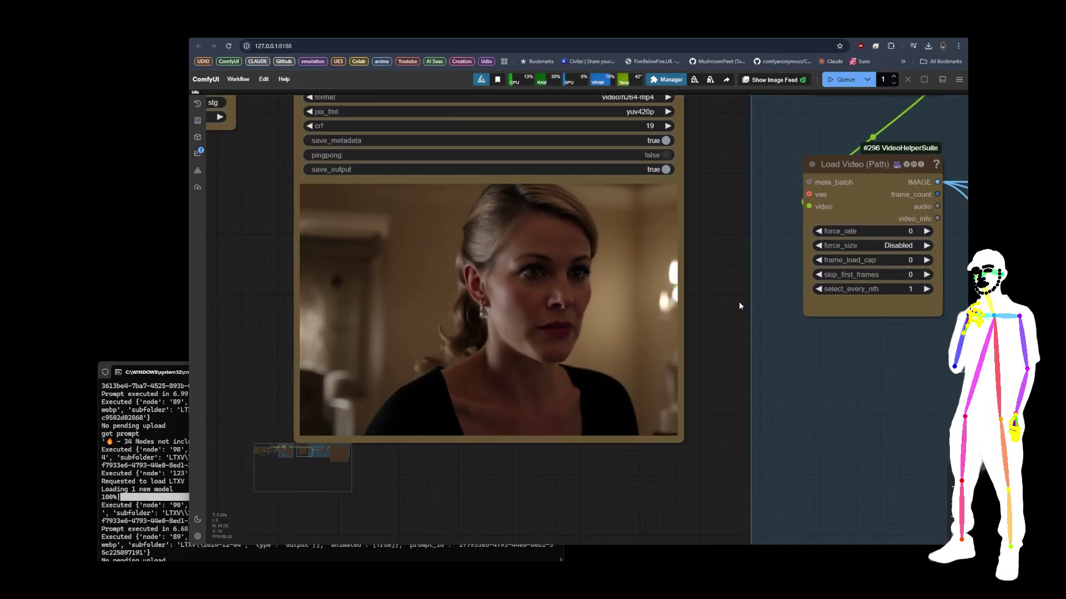
pyautogui.scroll(5, 727, 297)
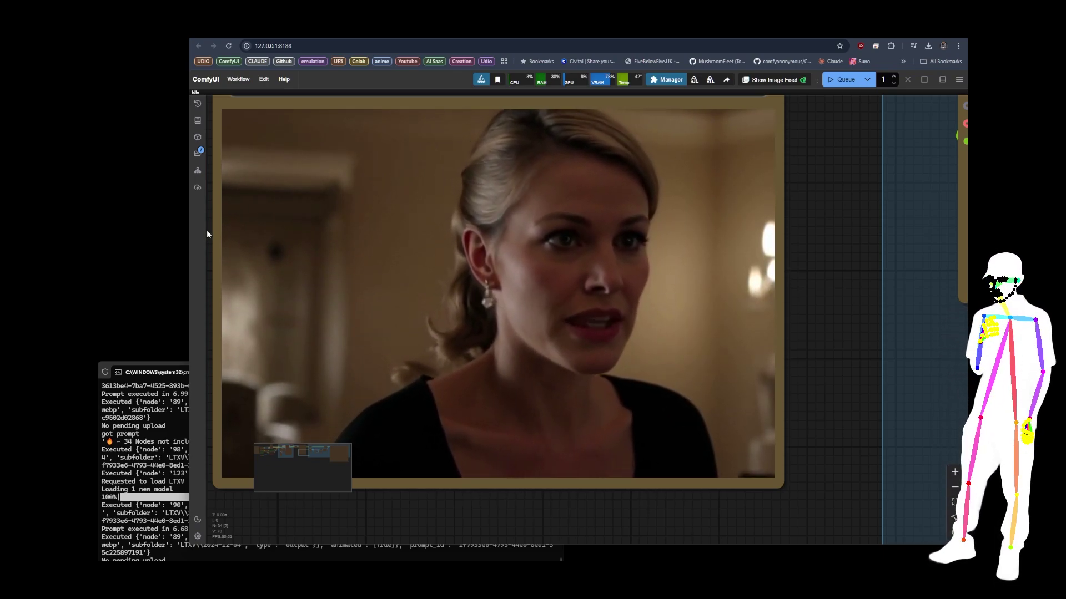
pyautogui.scroll(-7, 207, 233)
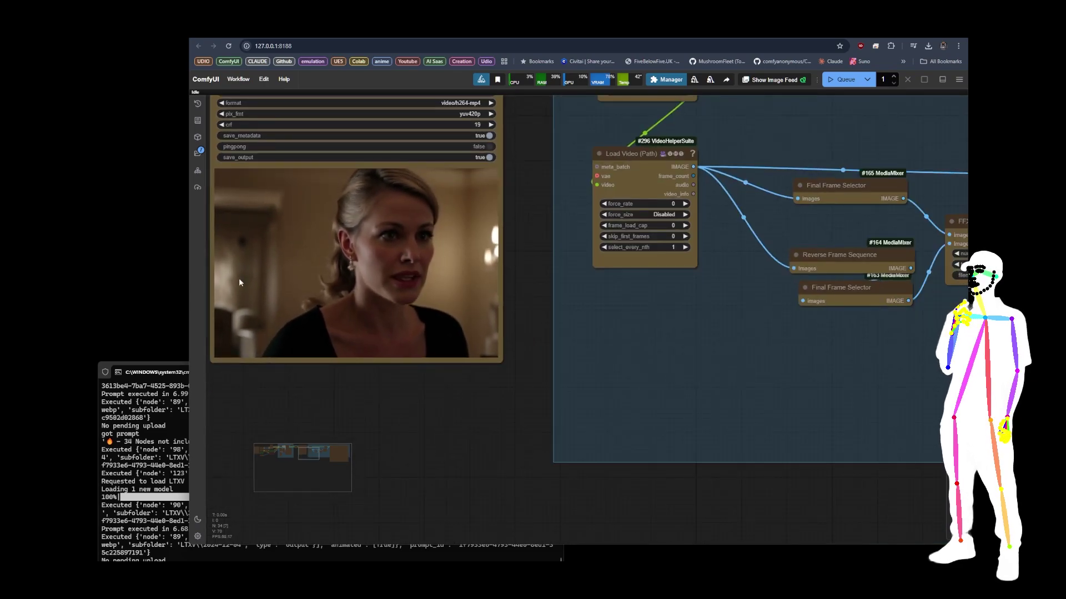
pyautogui.moveTo(394, 415); pyautogui.dragTo(511, 474)
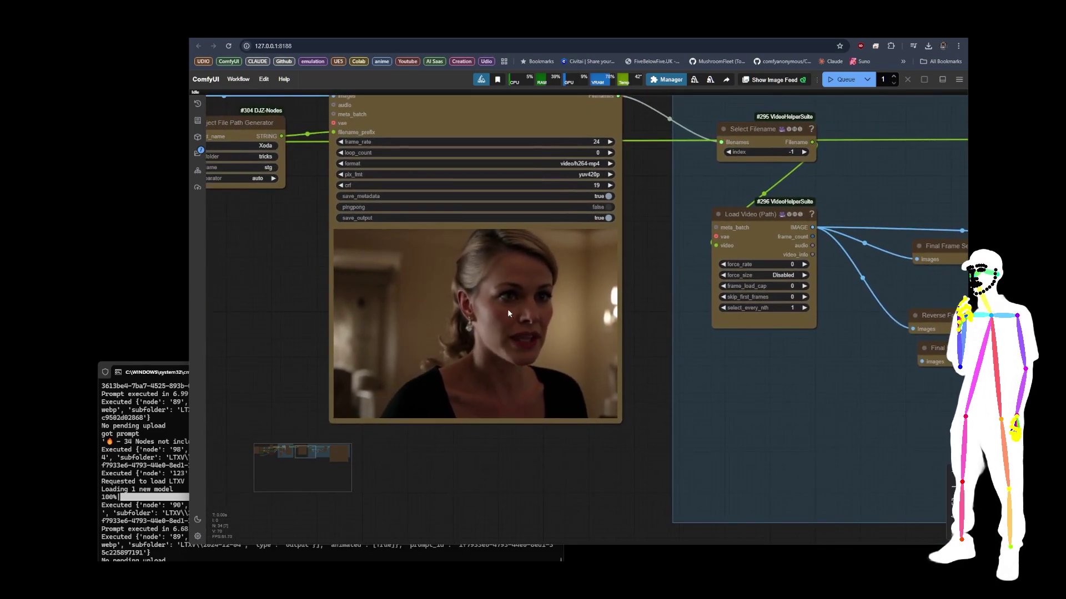
pyautogui.scroll(-4, 631, 321)
pyautogui.moveTo(205, 245); pyautogui.dragTo(438, 262)
pyautogui.moveTo(276, 257); pyautogui.dragTo(589, 288)
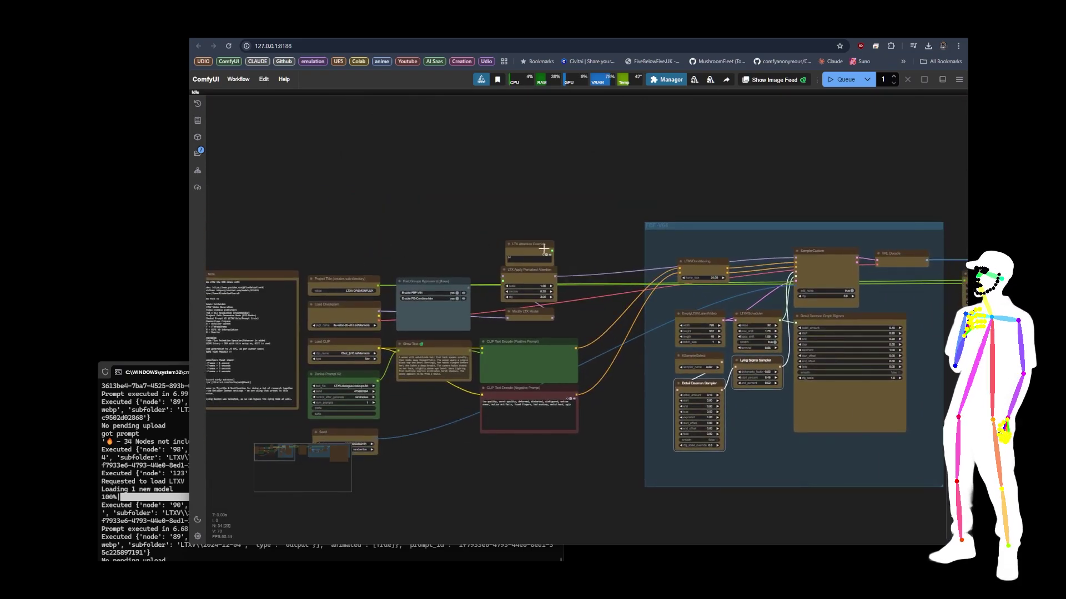
# Inspect the Video Combine and RIFE preview nodes of the STG output
pyautogui.scroll(12, 544, 249)
pyautogui.scroll(-15, 224, 182)
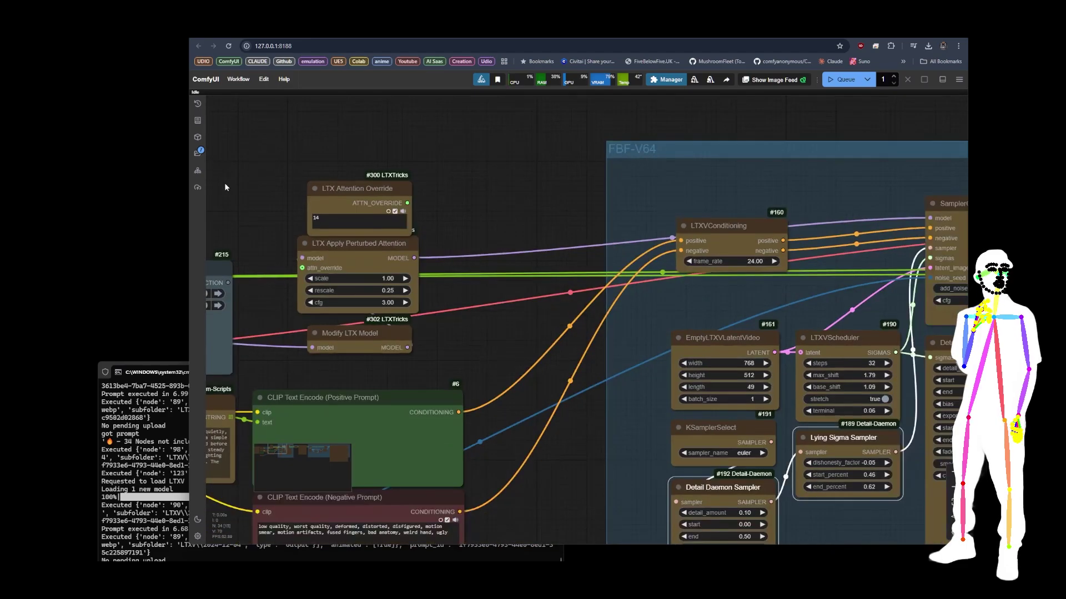
pyautogui.moveTo(627, 368); pyautogui.dragTo(386, 378)
pyautogui.scroll(3, 386, 379)
pyautogui.scroll(10, 483, 232)
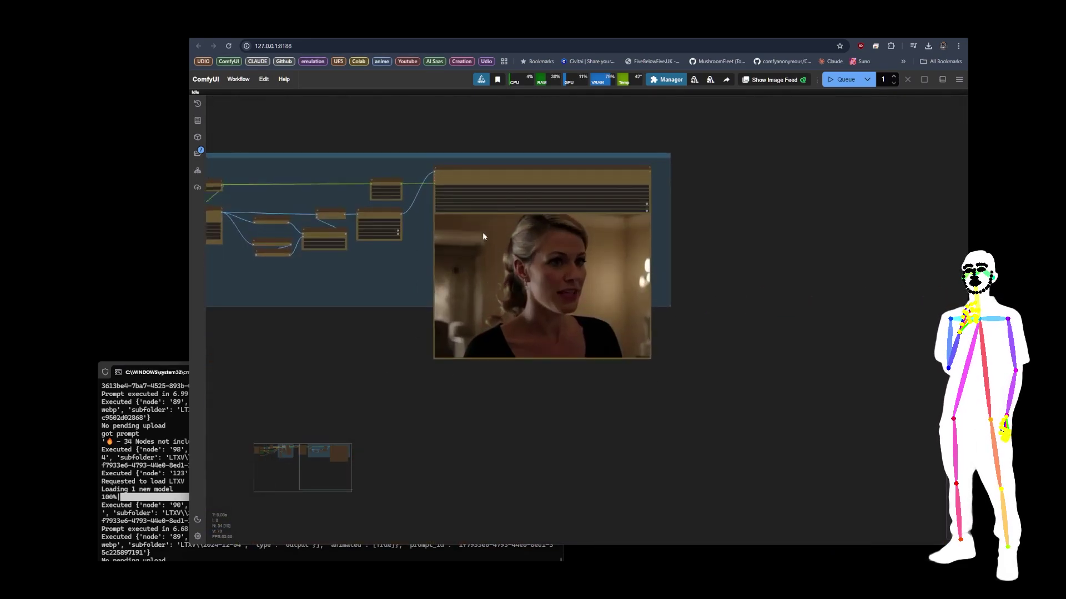
pyautogui.scroll(-3, 595, 254)
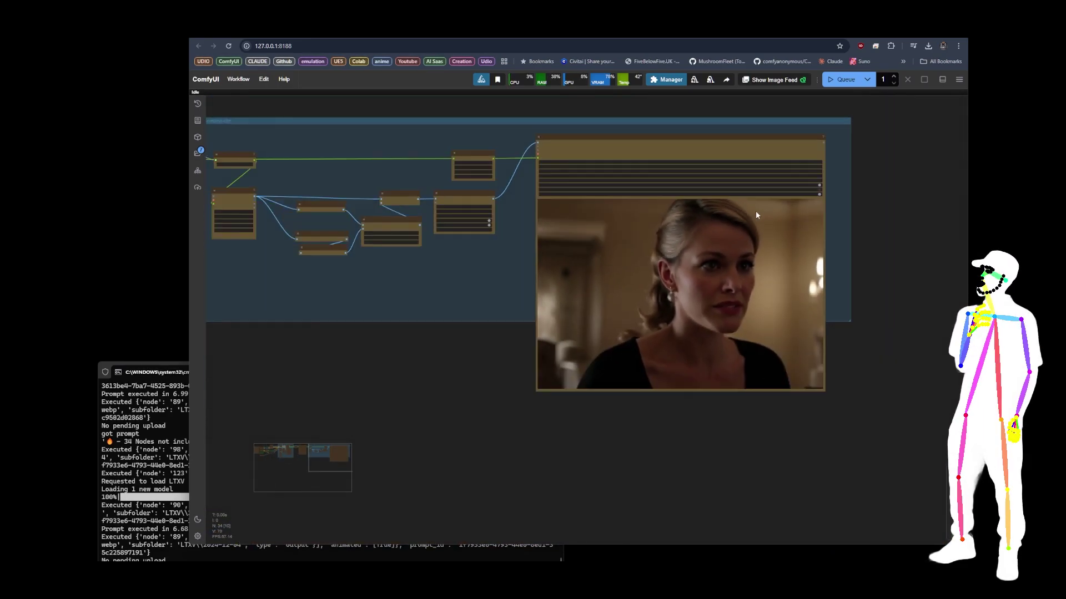
pyautogui.scroll(3, 464, 202)
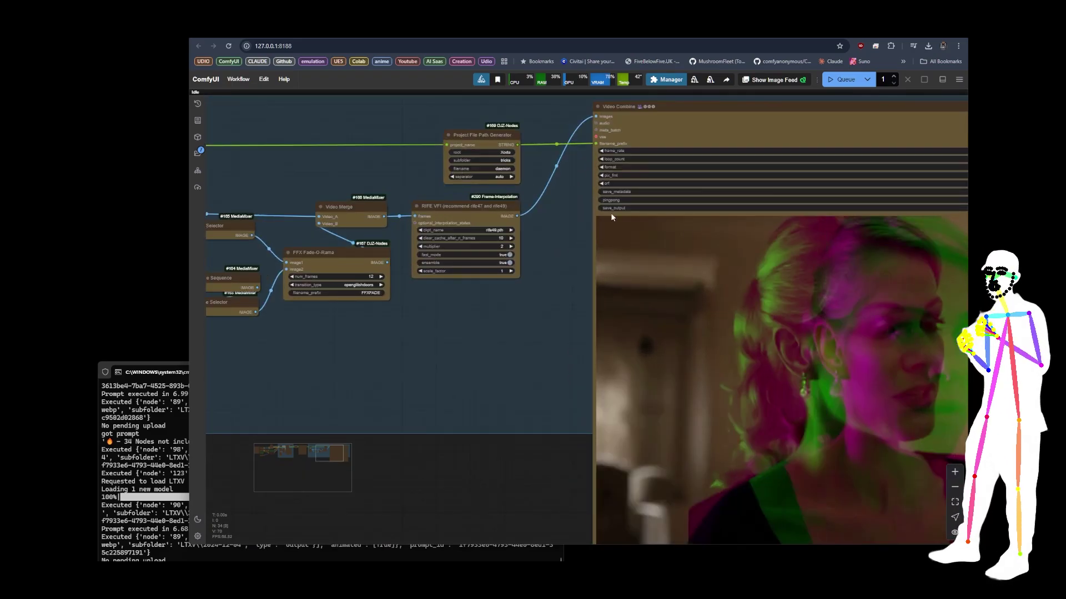
pyautogui.scroll(-5, 690, 236)
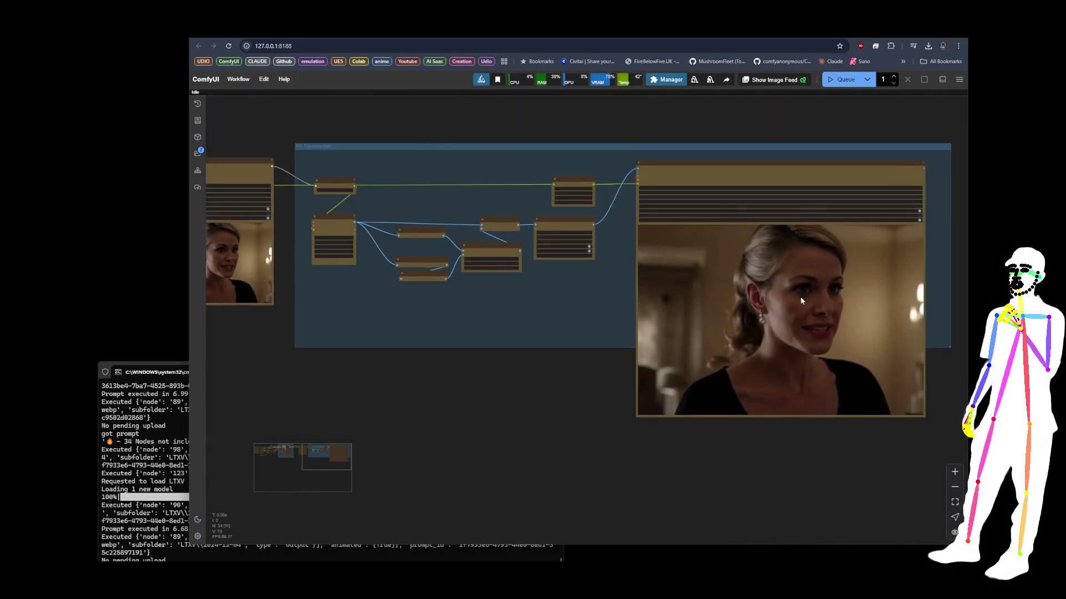
# Fit the whole eight-group LTXV workflow graph in view
pyautogui.scroll(-5, 846, 318)
pyautogui.scroll(1, 567, 283)
pyautogui.scroll(5, 533, 275)
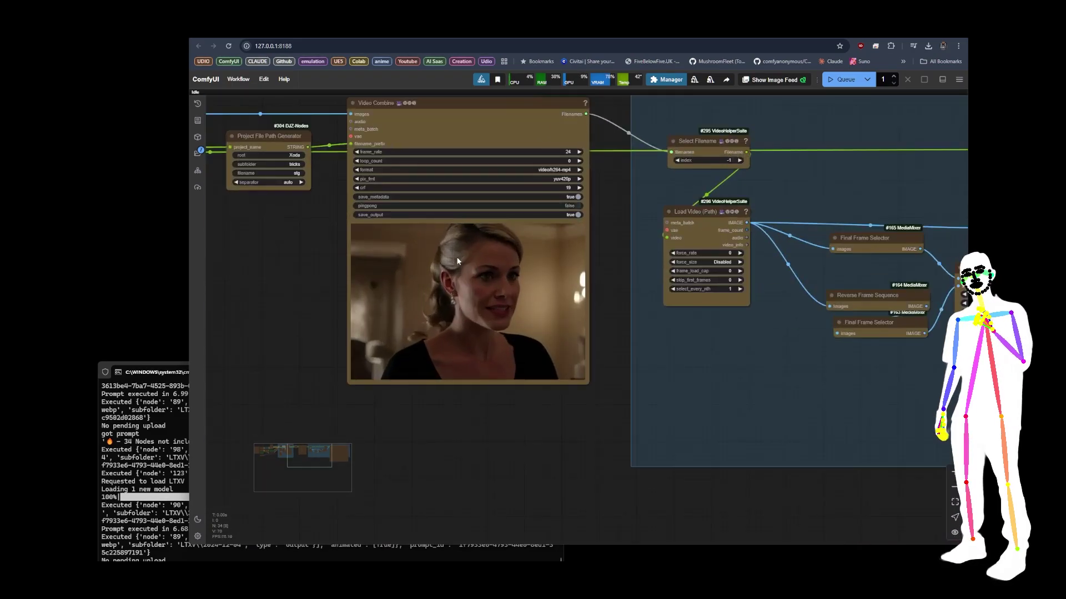
pyautogui.scroll(4, 451, 277)
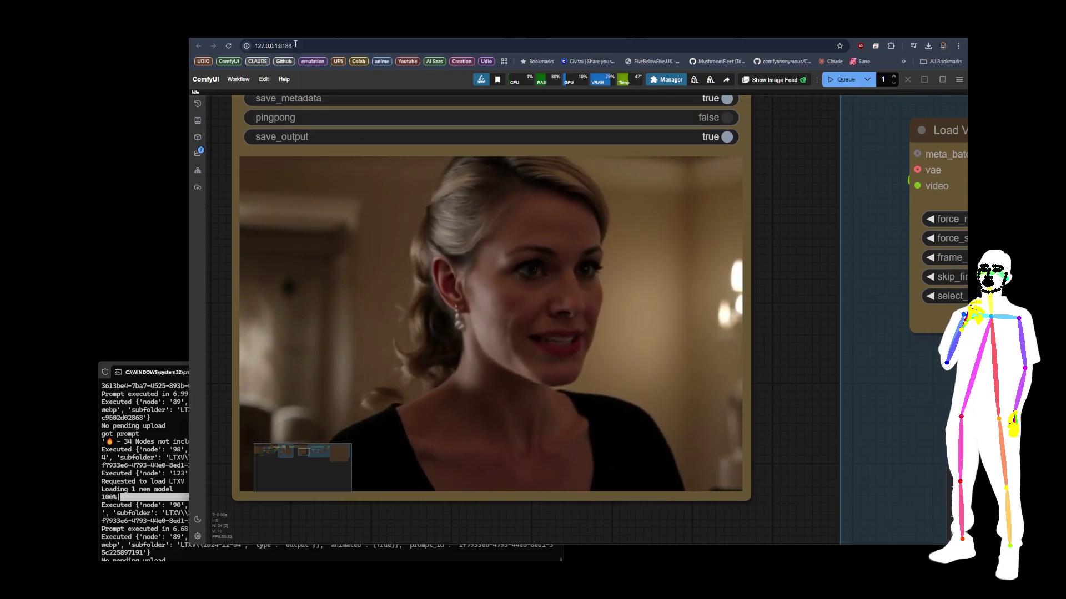
pyautogui.press('.')
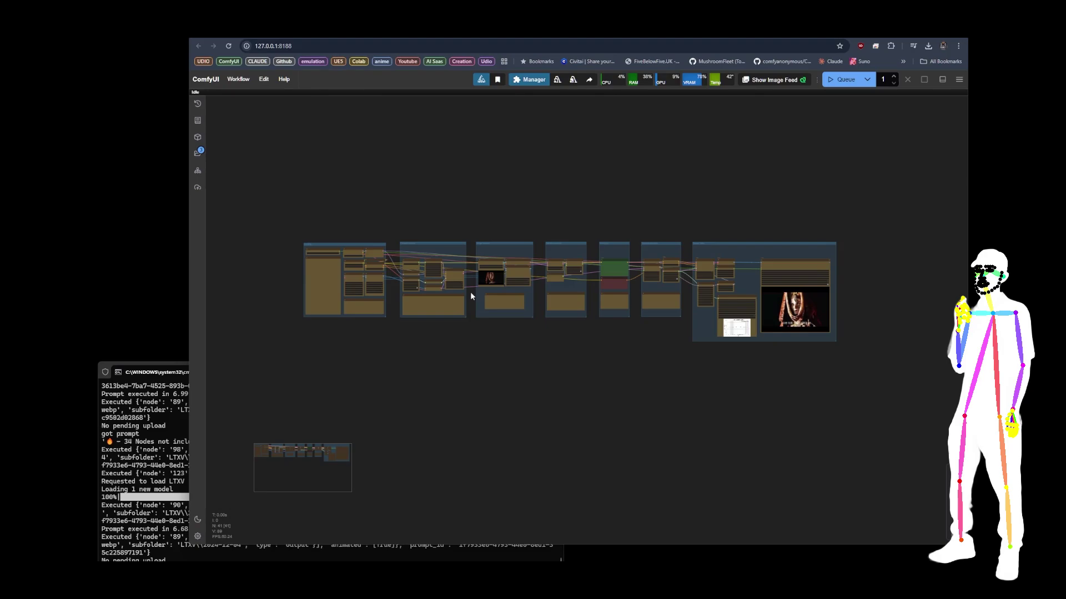
pyautogui.scroll(8, 281, 263)
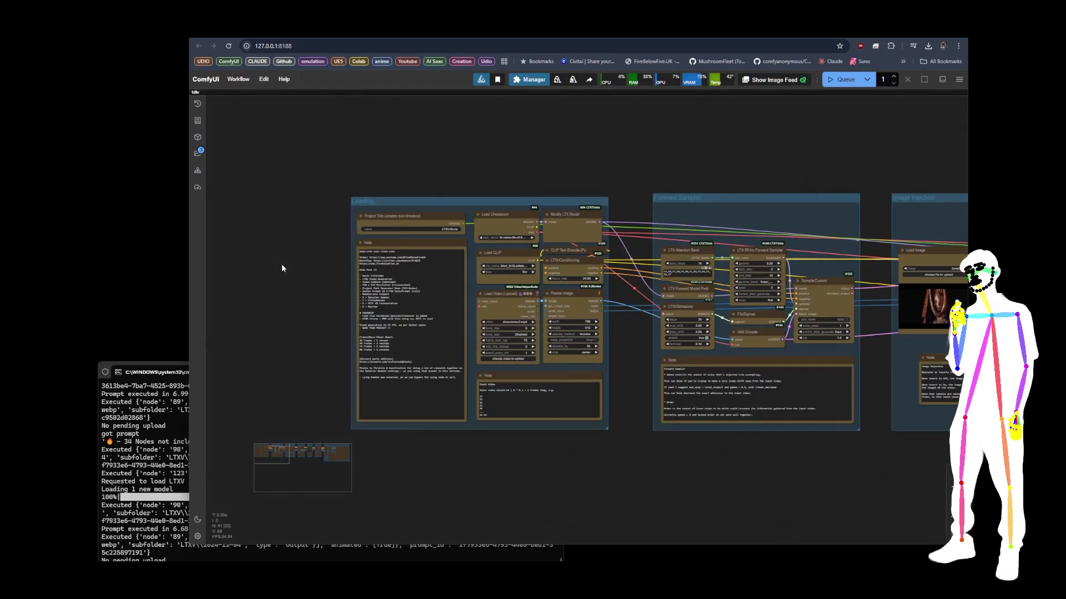
pyautogui.scroll(-2, 281, 264)
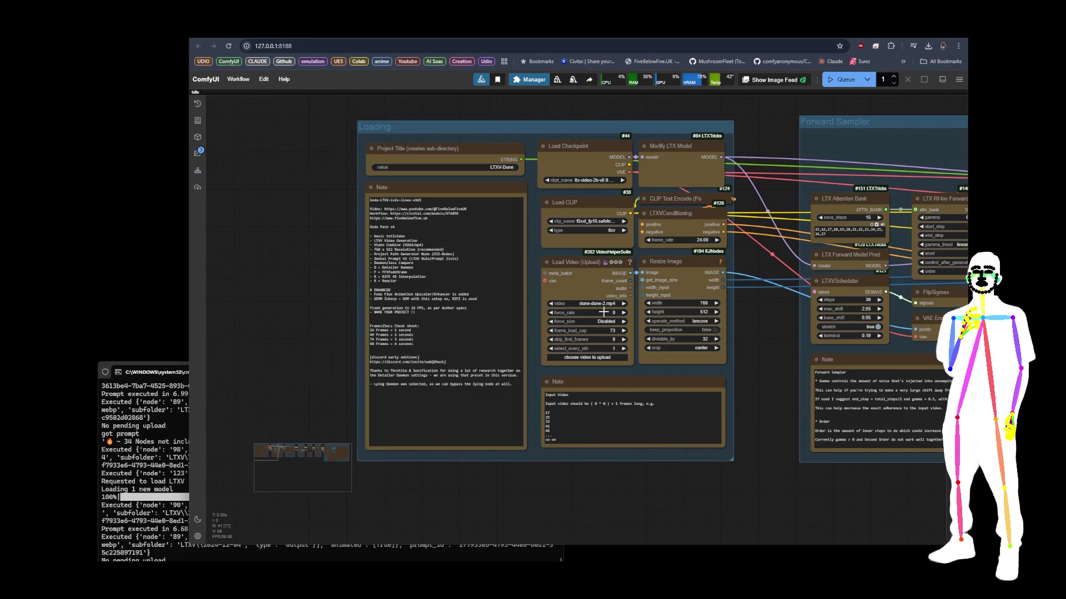
pyautogui.click(600, 288)
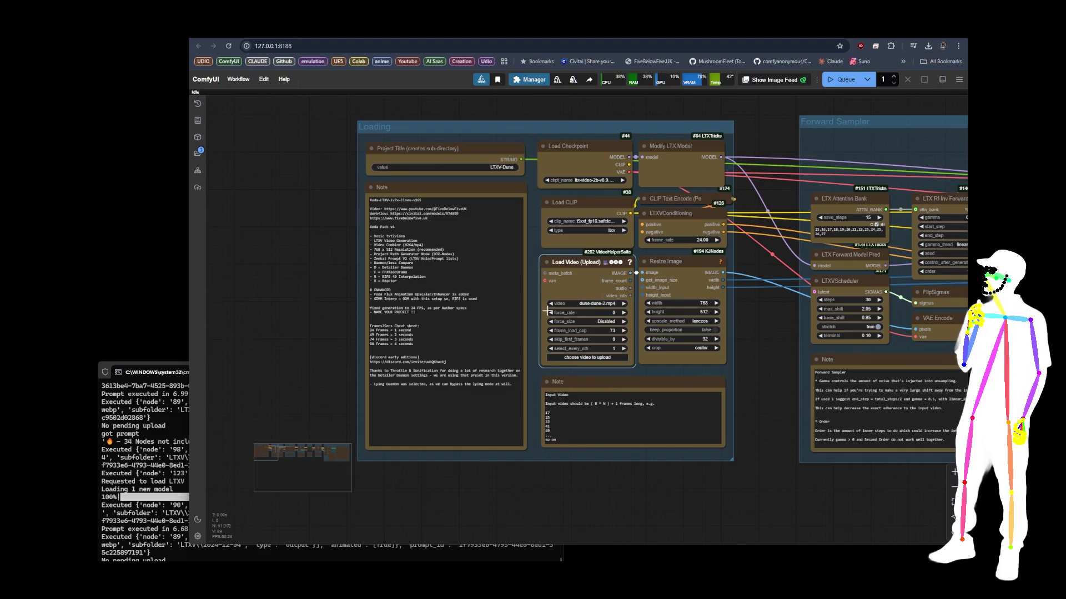
pyautogui.moveTo(775, 424); pyautogui.dragTo(661, 413)
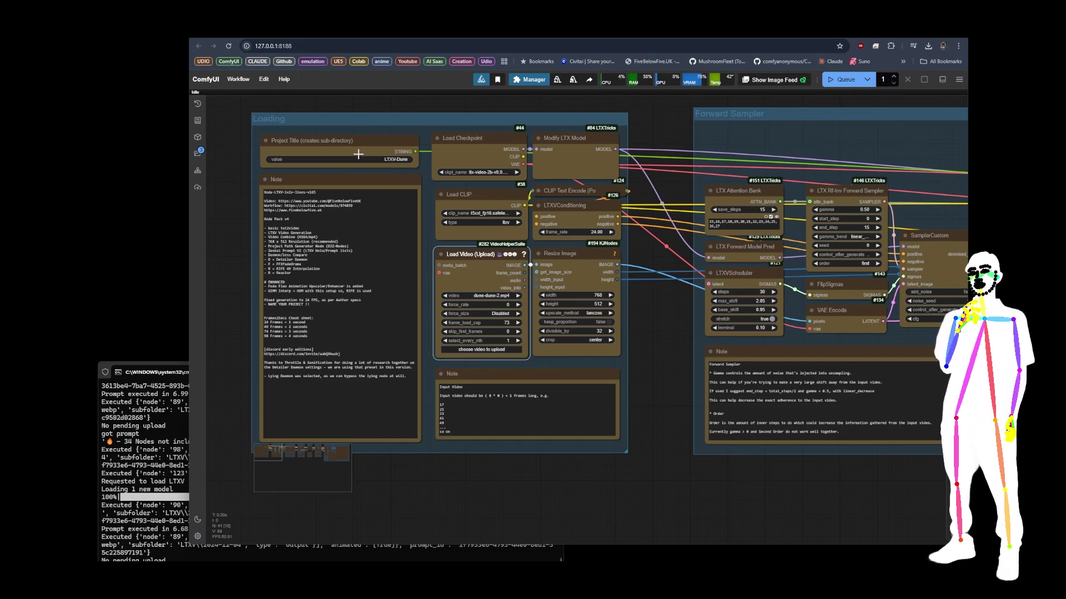
pyautogui.scroll(-5, 228, 228)
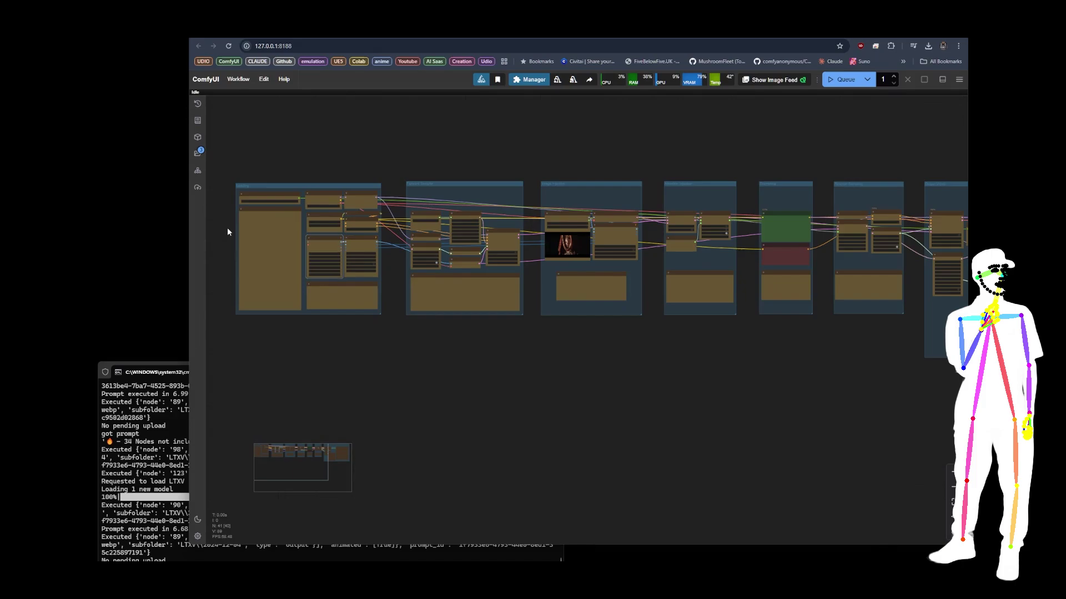
pyautogui.scroll(15, 578, 241)
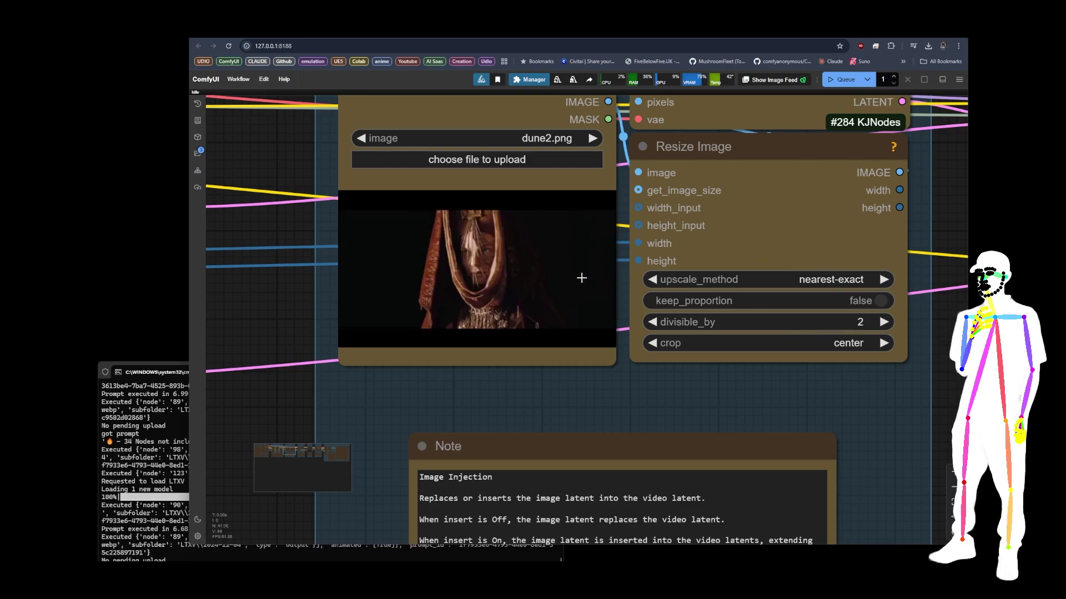
pyautogui.scroll(-5, 581, 279)
pyautogui.scroll(5, 436, 254)
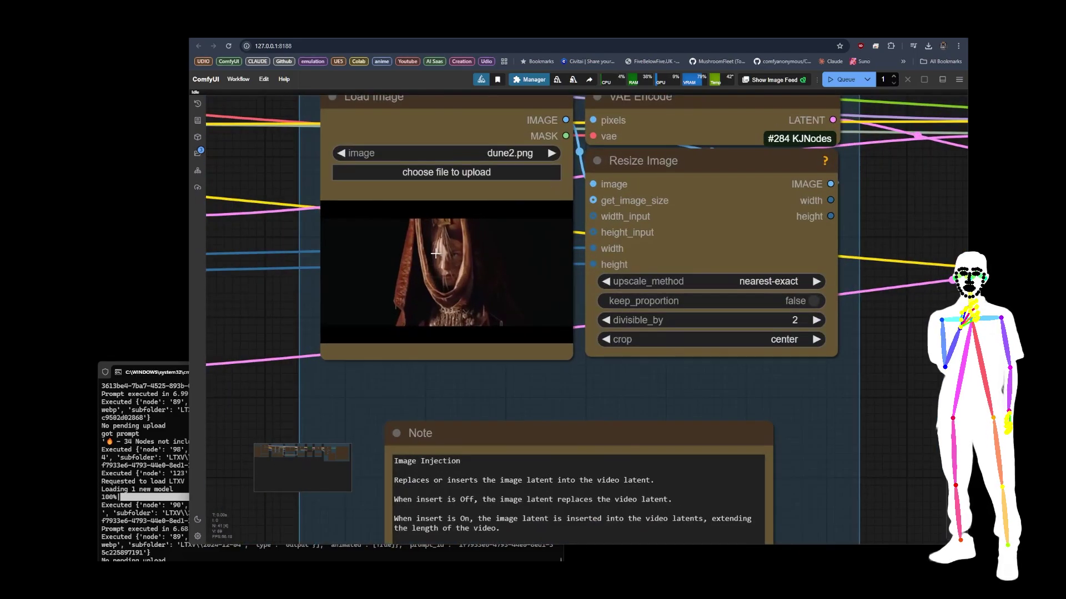
pyautogui.scroll(-4, 274, 243)
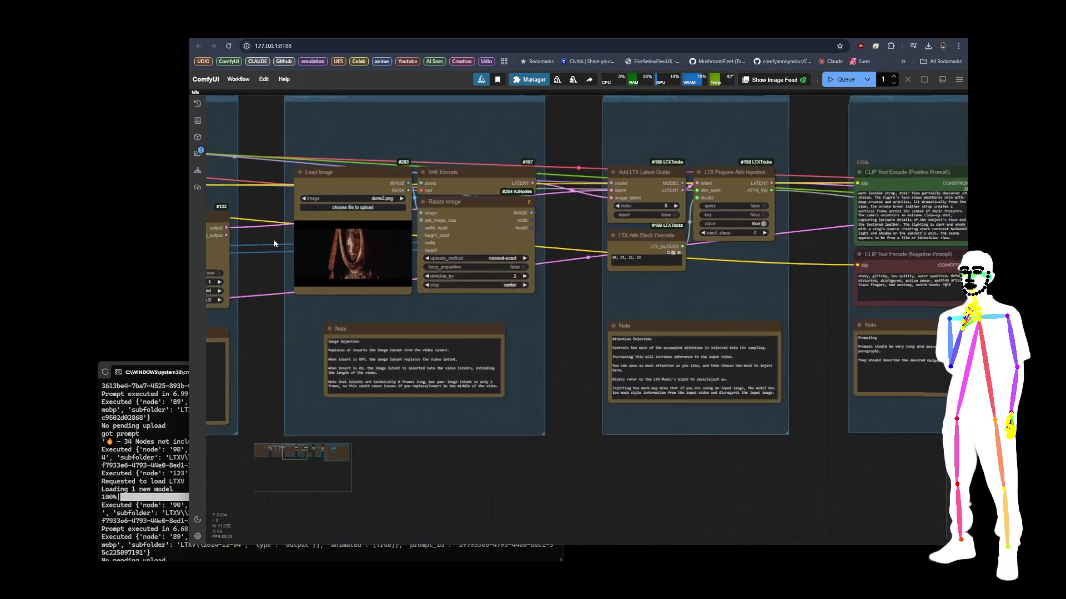
pyautogui.scroll(-4, 275, 243)
pyautogui.scroll(6, 864, 318)
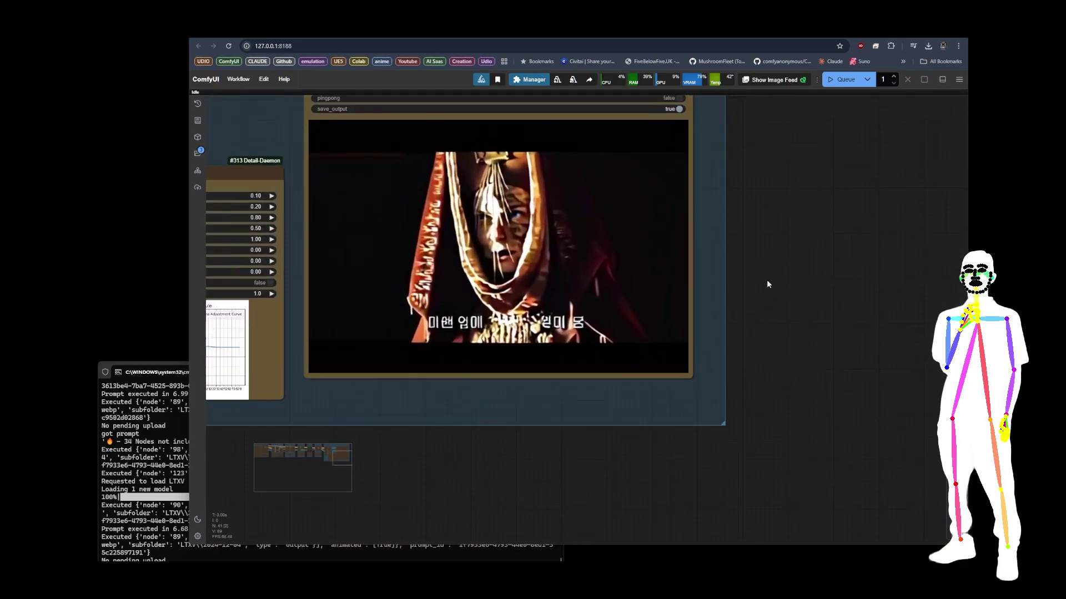
pyautogui.scroll(3, 525, 292)
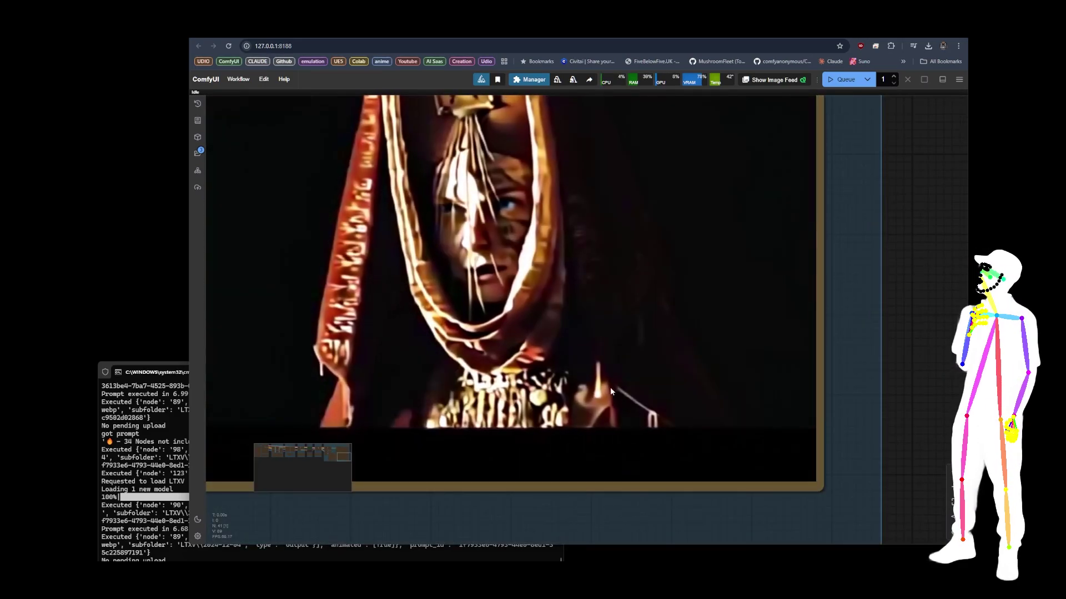
pyautogui.scroll(-3, 599, 374)
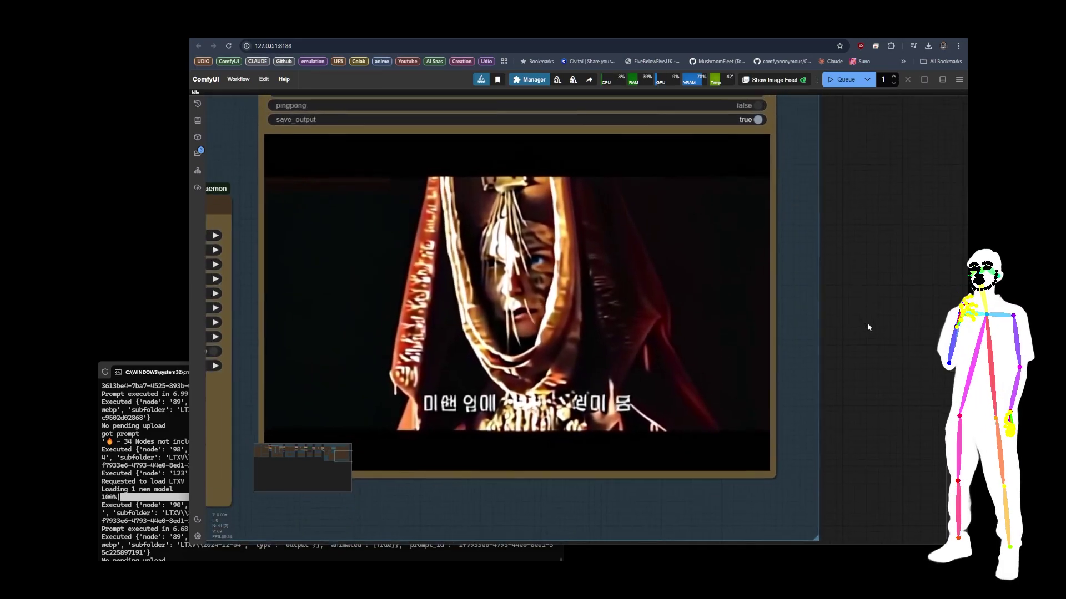
pyautogui.moveTo(868, 325); pyautogui.dragTo(877, 335)
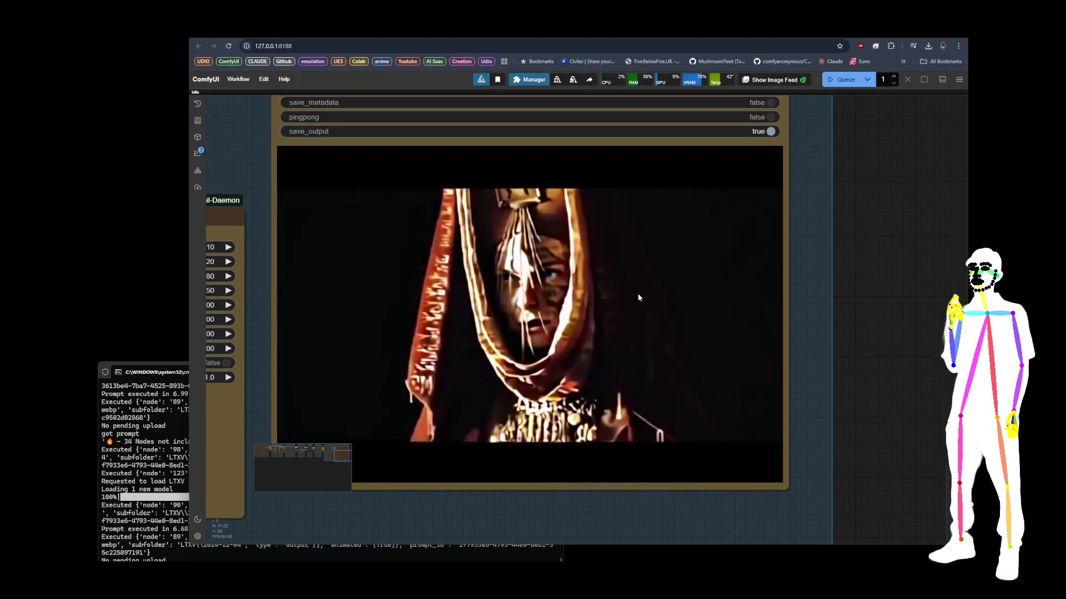
# Read the CLIP Text Encode prompts, then switch to the 'Cinematic Portrait Prompt' Claude chat
pyautogui.scroll(-6, 879, 354)
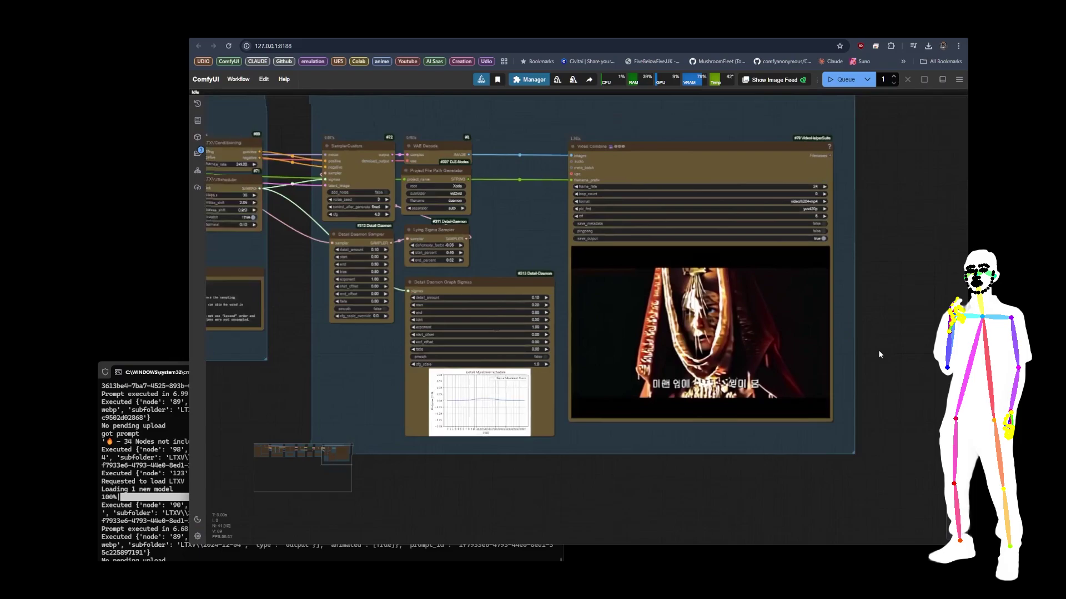
pyautogui.scroll(-5, 878, 349)
pyautogui.scroll(5, 475, 314)
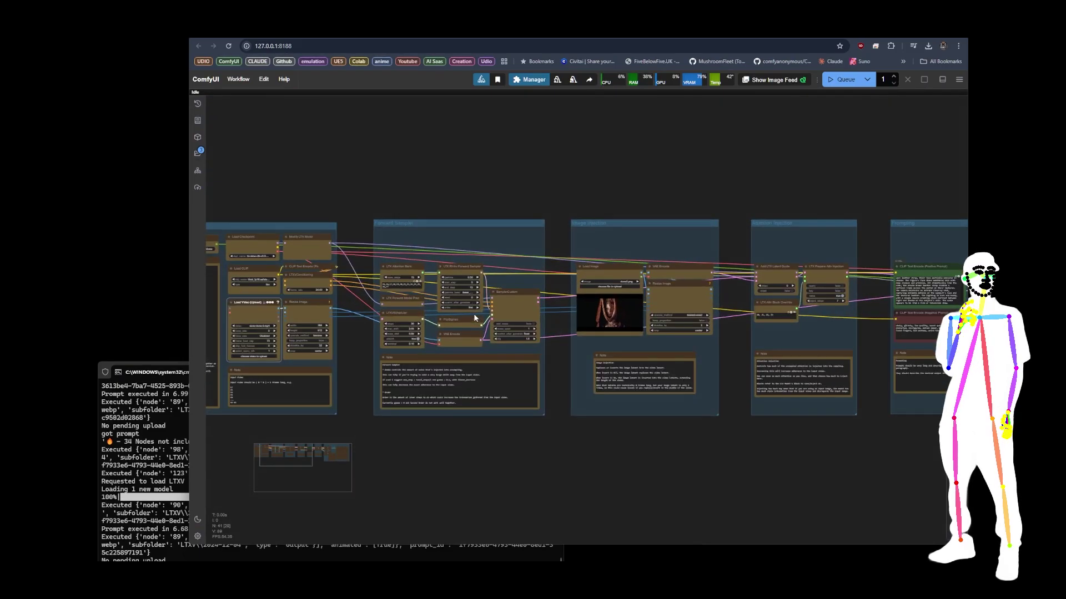
pyautogui.scroll(15, 613, 310)
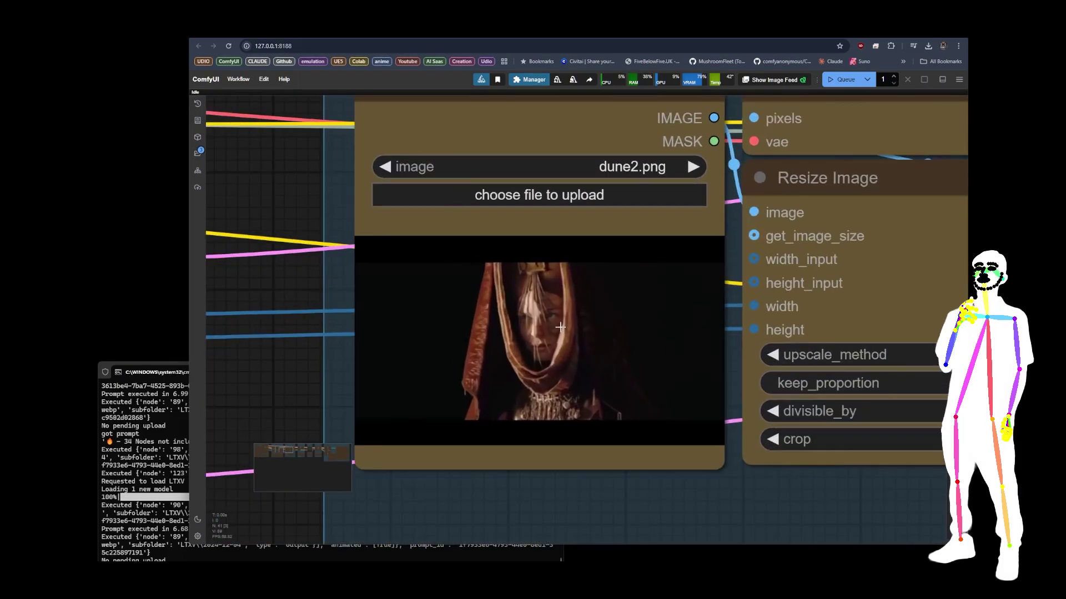
pyautogui.scroll(-10, 520, 340)
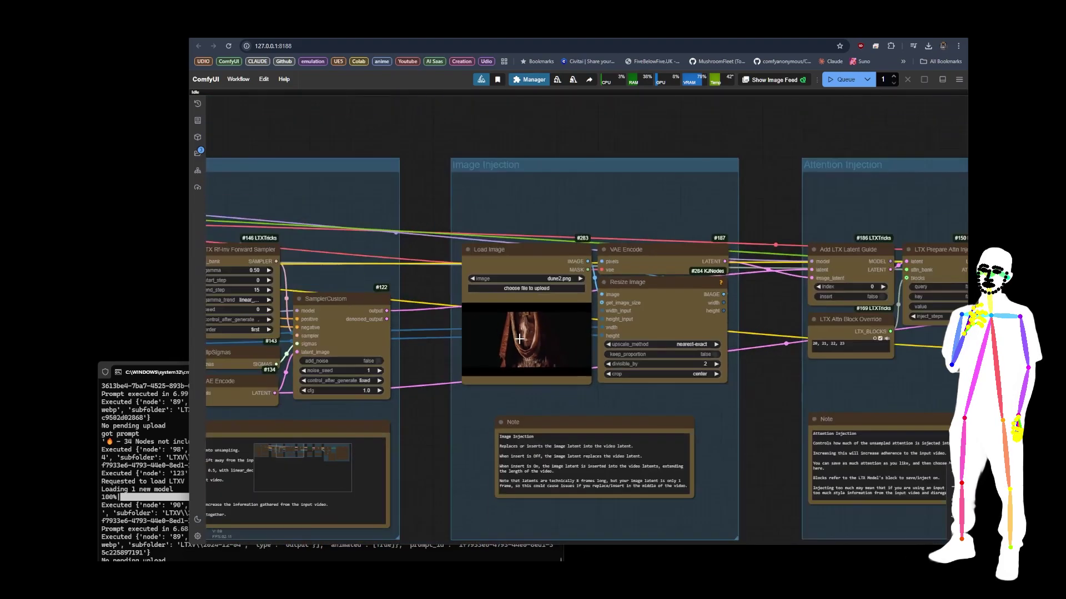
pyautogui.scroll(-8, 519, 339)
pyautogui.moveTo(661, 456); pyautogui.dragTo(383, 416)
pyautogui.scroll(4, 404, 387)
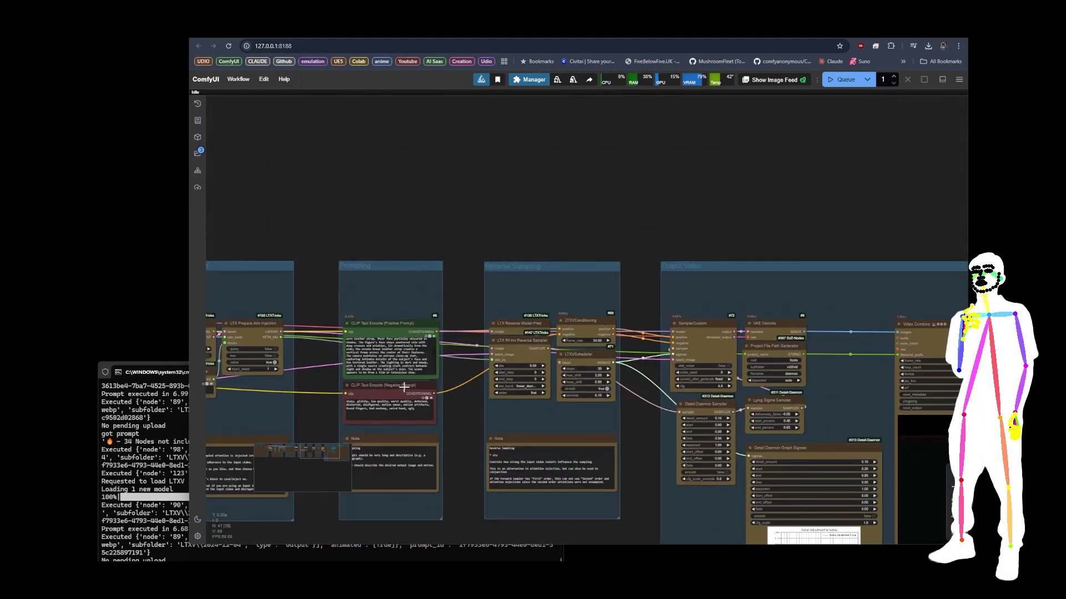
pyautogui.scroll(5, 391, 383)
pyautogui.scroll(4, 294, 318)
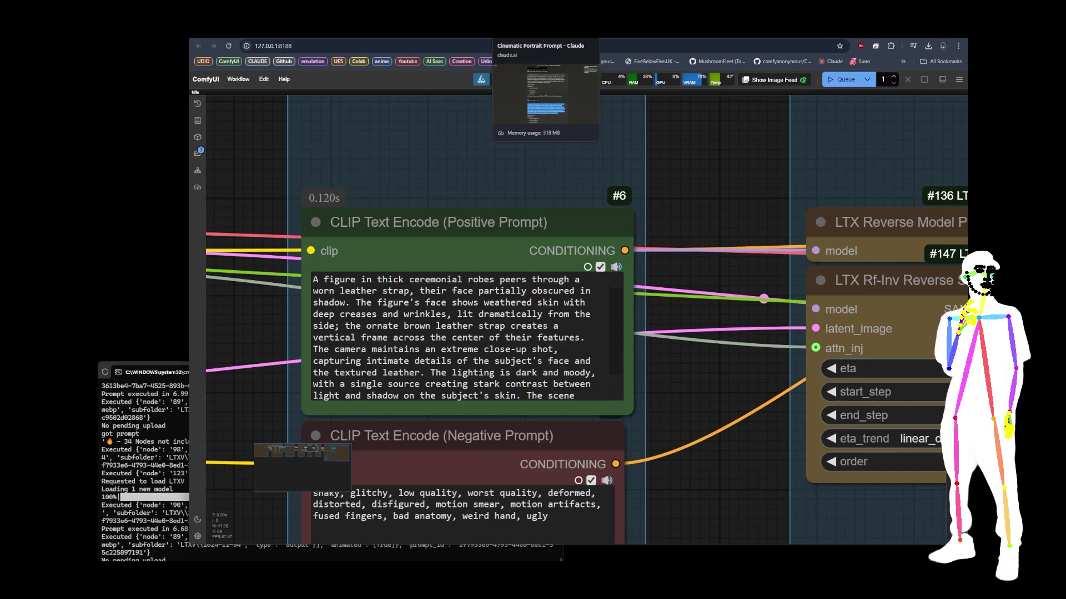
pyautogui.click(546, 32)
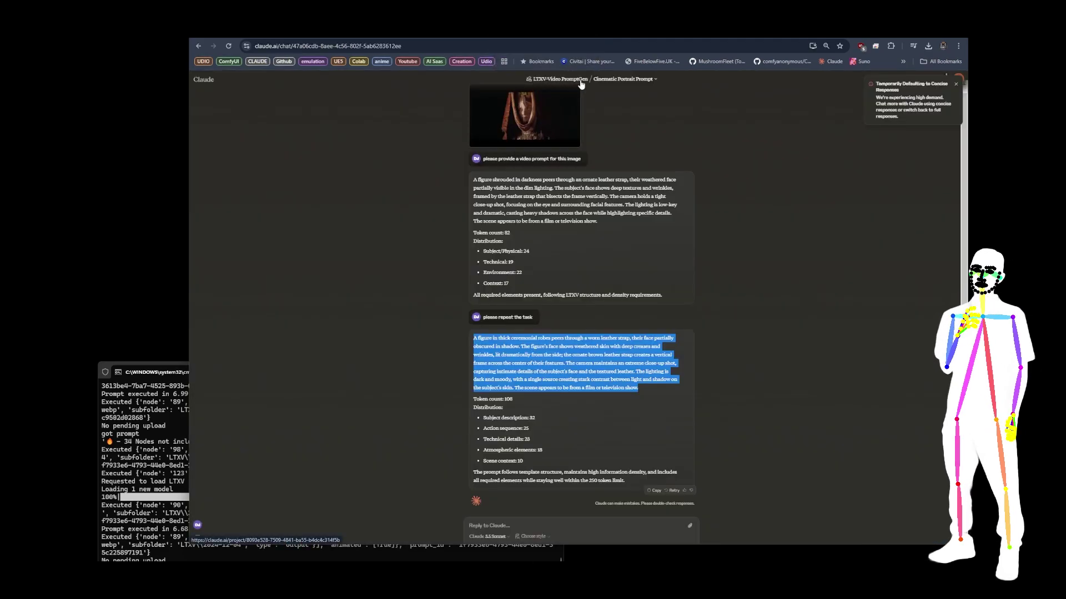
pyautogui.scroll(1, 651, 125)
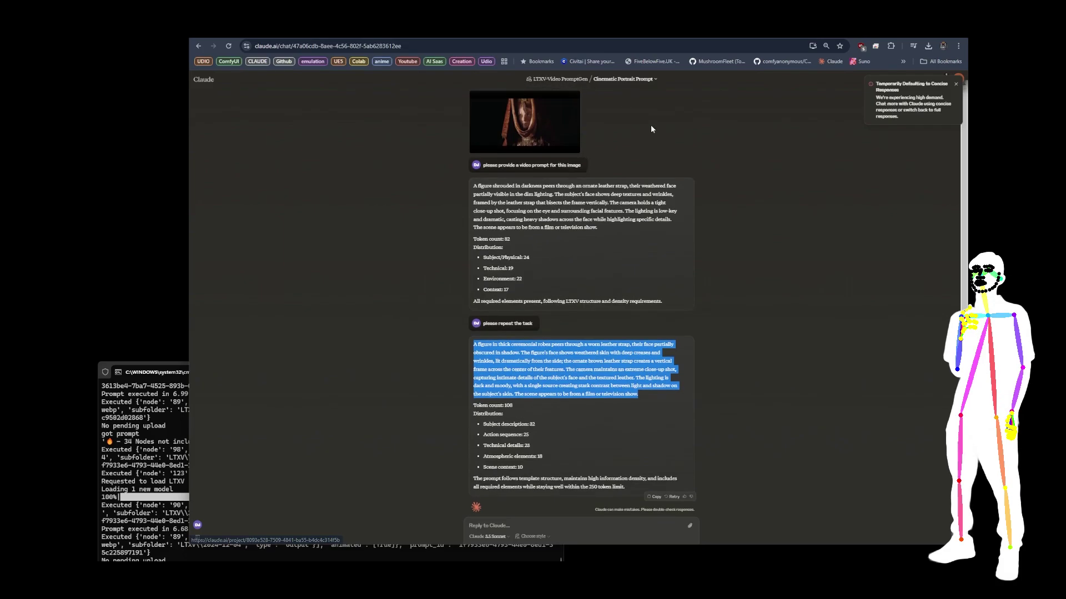
pyautogui.click(708, 247)
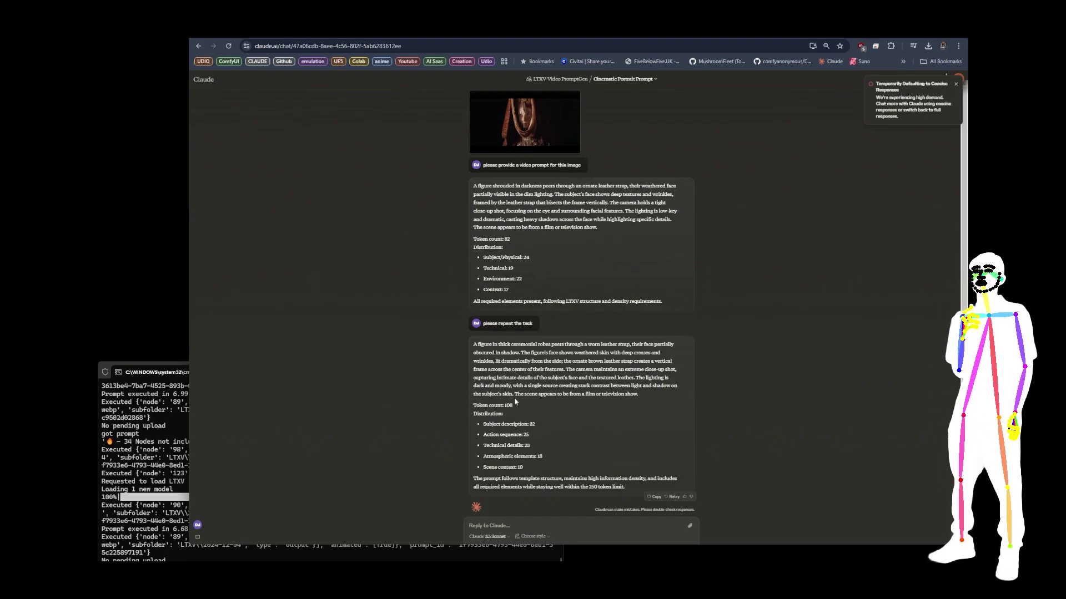
pyautogui.moveTo(473, 345); pyautogui.dragTo(665, 398)
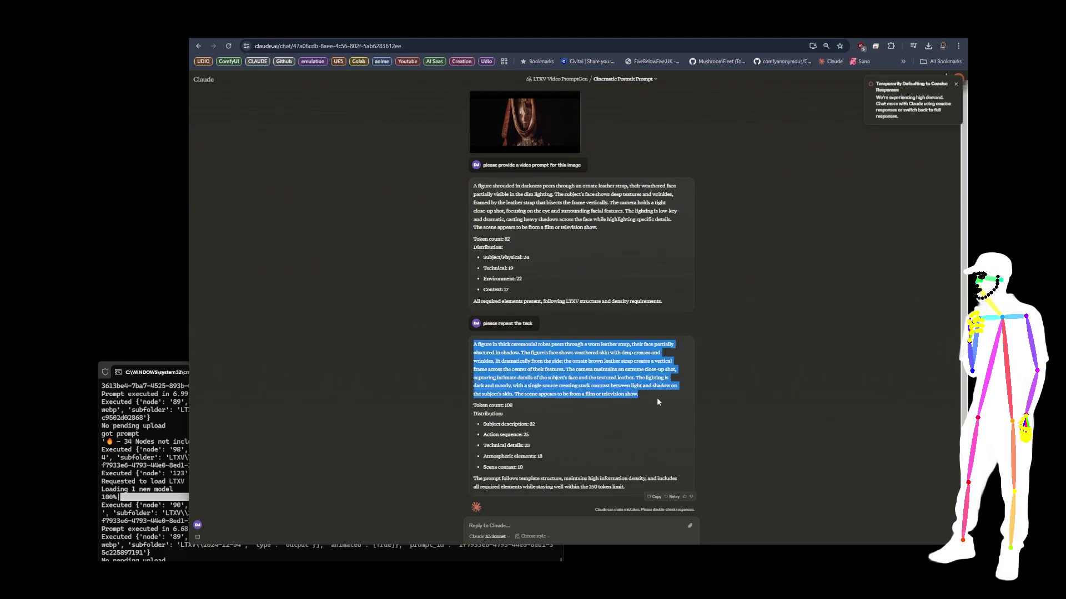
pyautogui.click(645, 393)
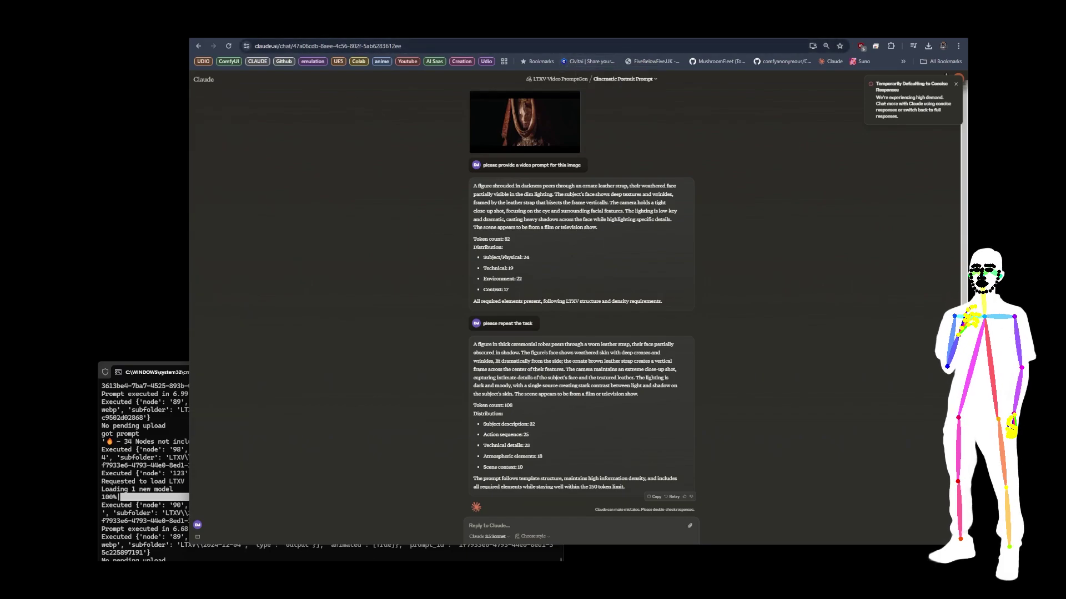
# Go back to ComfyUI and zoom out to the full workflow ending in the hooded-figure video
pyautogui.hotkey('ctrl', 'Tab')
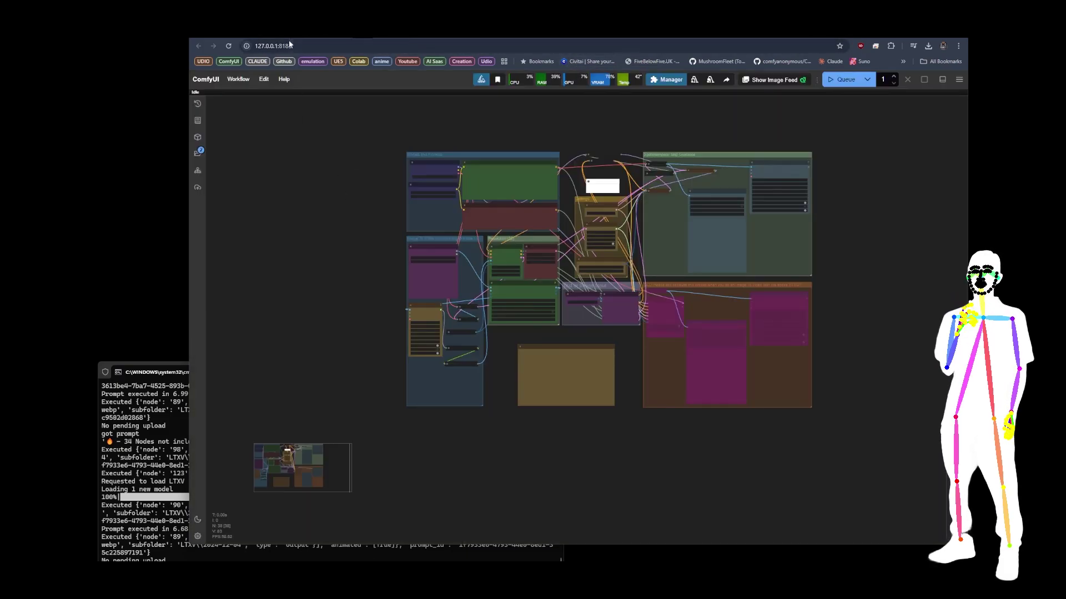
pyautogui.scroll(-10, 239, 178)
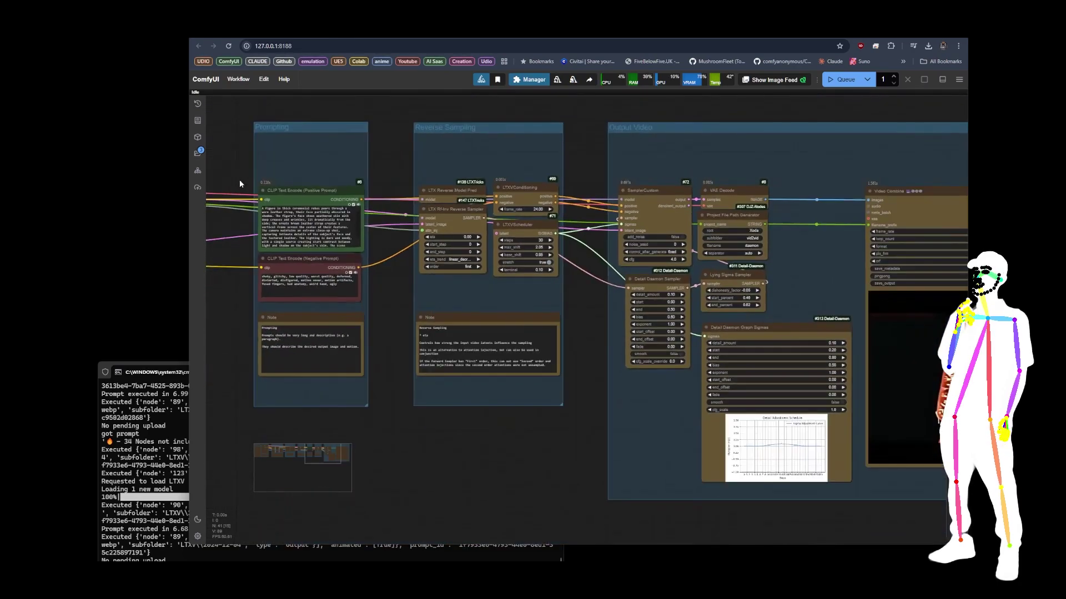
pyautogui.scroll(-6, 503, 463)
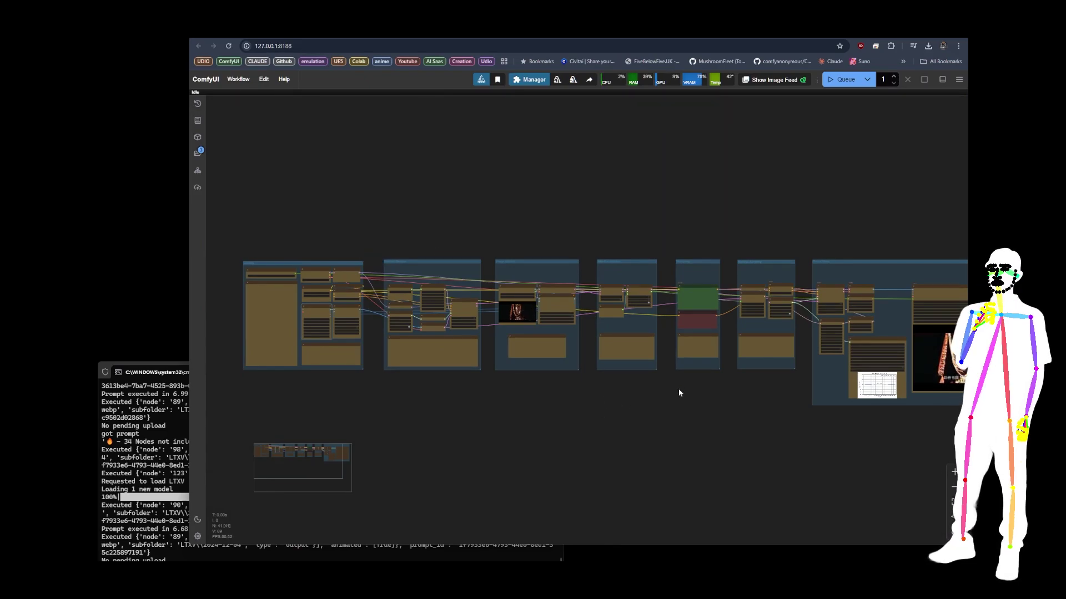
pyautogui.scroll(3, 489, 395)
pyautogui.moveTo(678, 389); pyautogui.dragTo(389, 383)
pyautogui.scroll(8, 441, 331)
pyautogui.scroll(4, 381, 350)
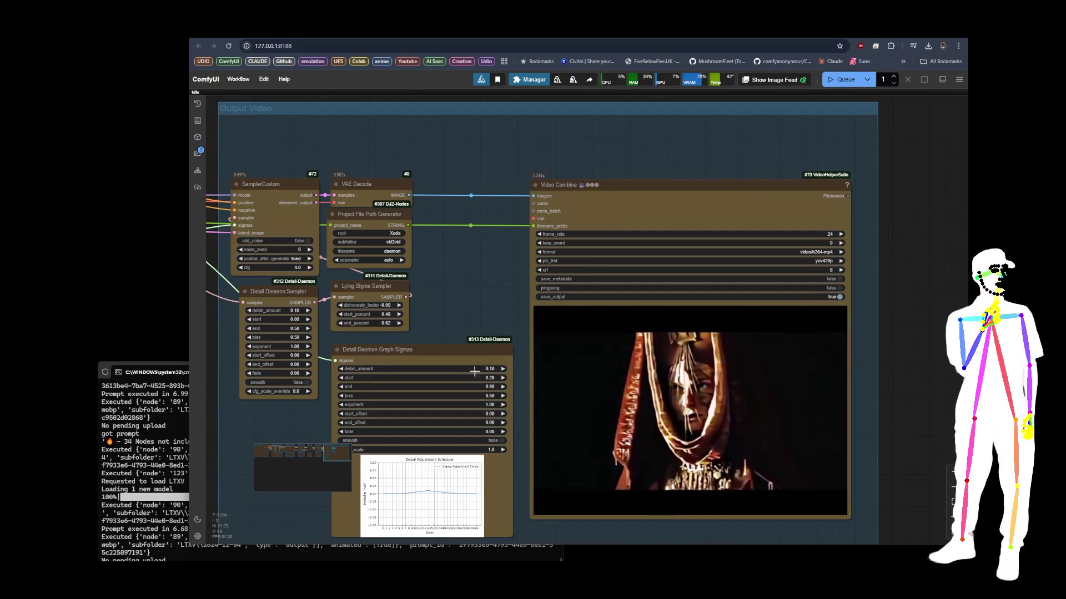
pyautogui.click(312, 318)
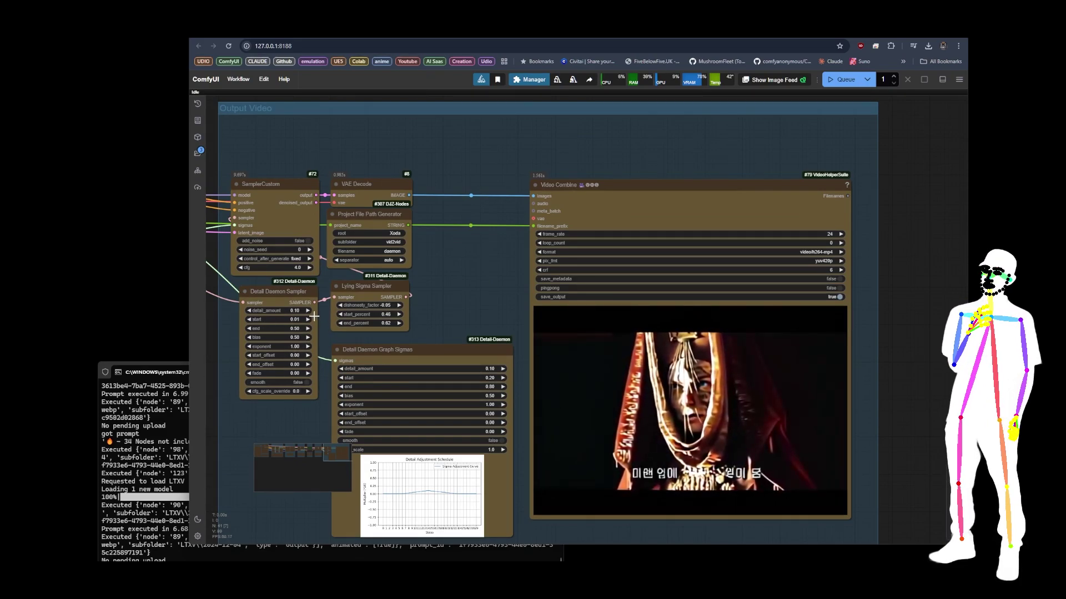
pyautogui.click(248, 319)
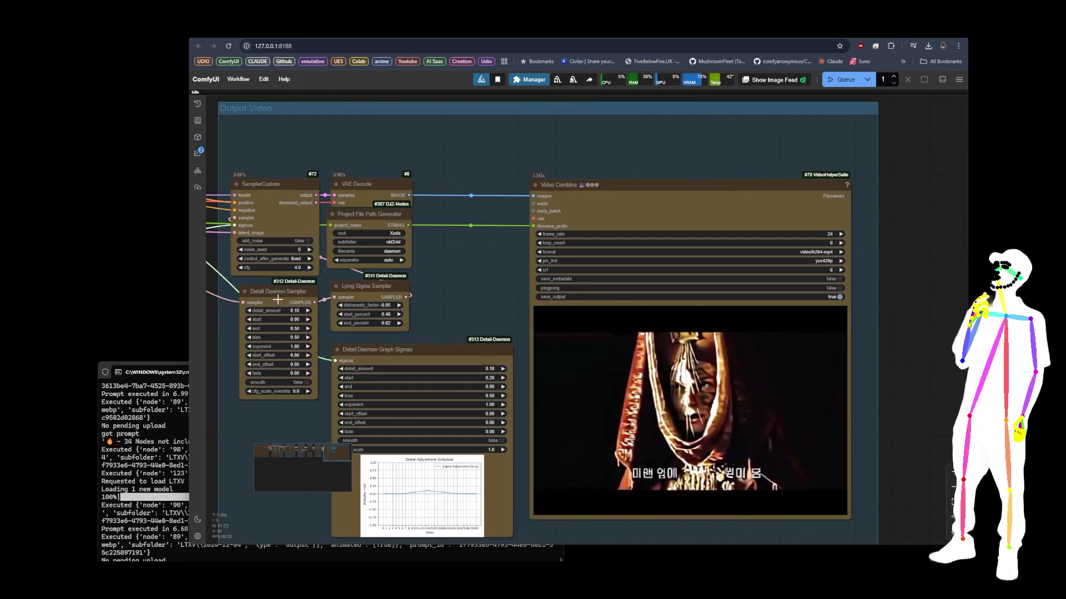
pyautogui.moveTo(277, 300); pyautogui.dragTo(264, 296)
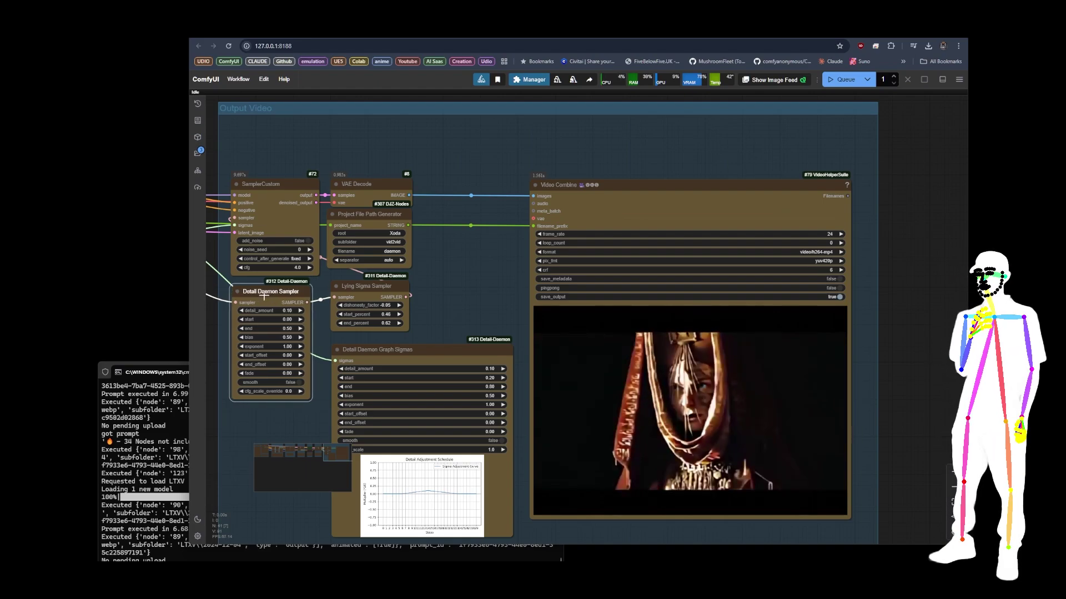
pyautogui.moveTo(311, 400); pyautogui.dragTo(318, 396)
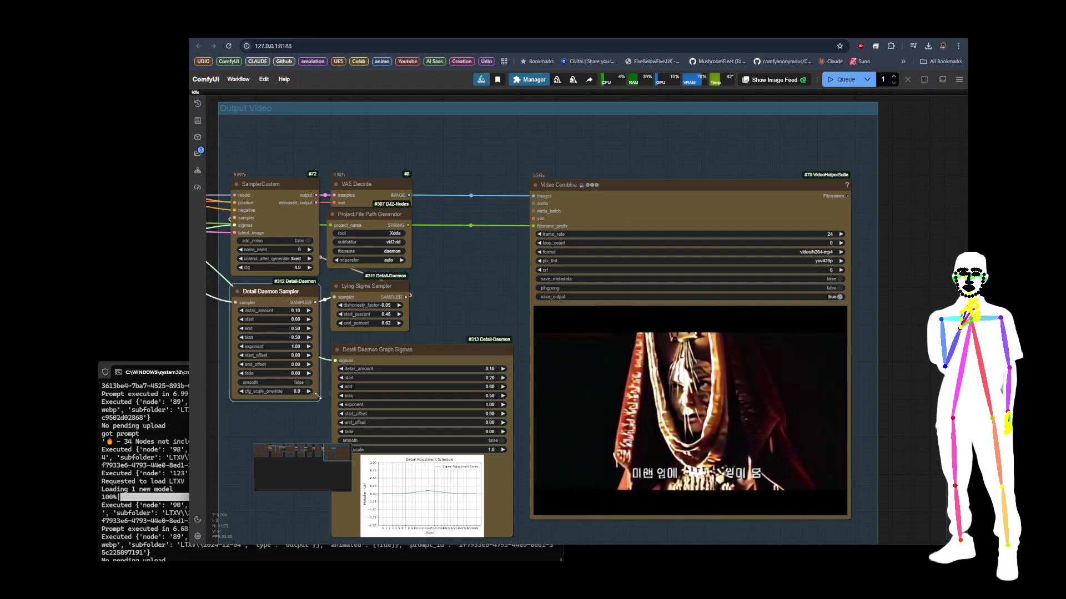
pyautogui.moveTo(446, 302); pyautogui.dragTo(365, 264)
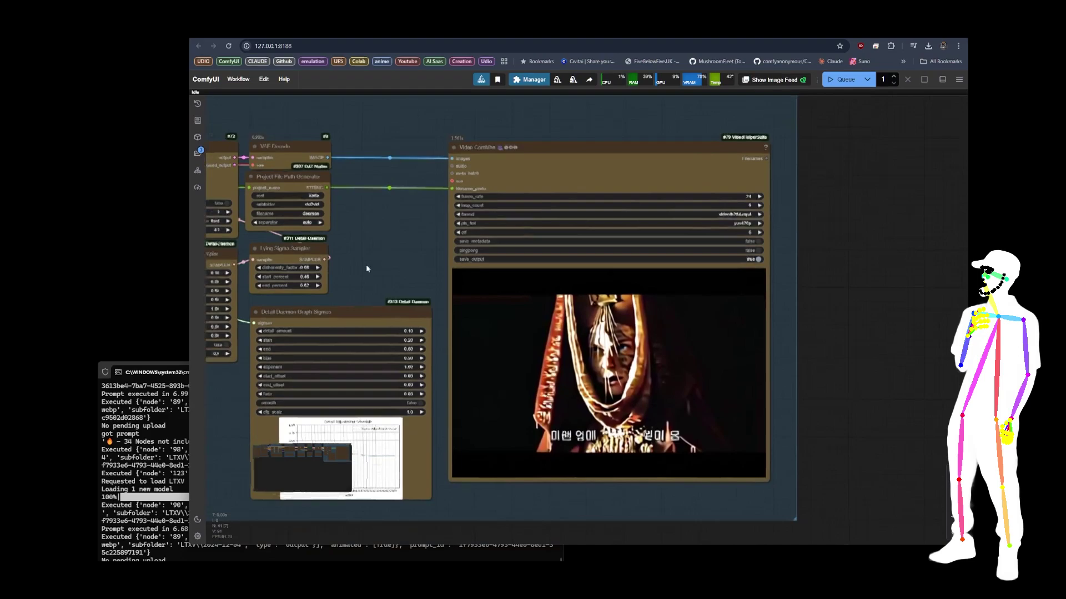
pyautogui.scroll(-3, 350, 256)
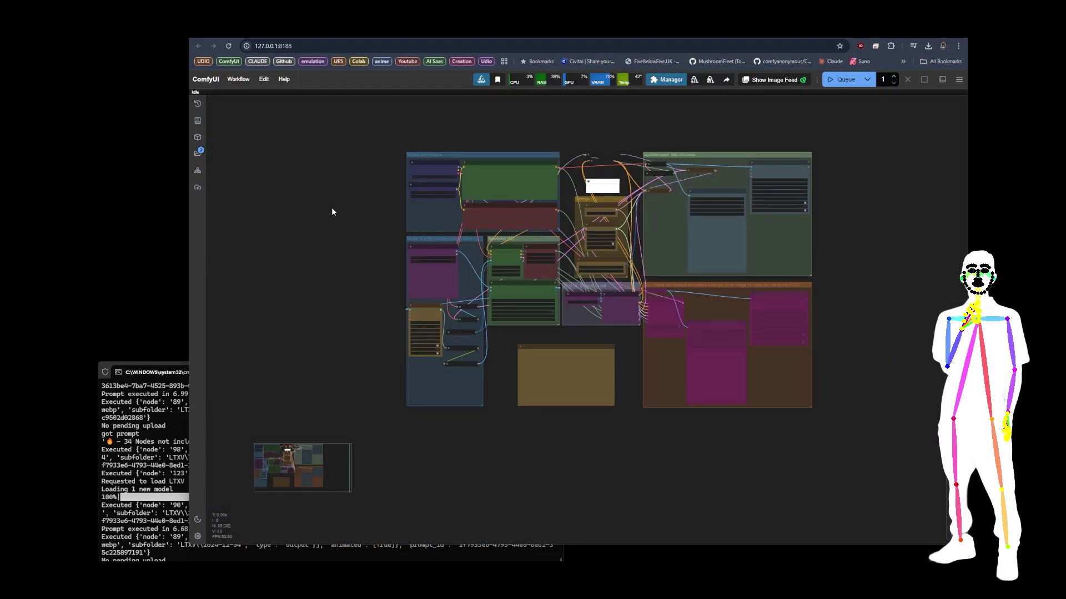
# In the community workflow, change the Text or Image Input Int Literal from 0 to 1
pyautogui.moveTo(331, 212); pyautogui.dragTo(250, 215)
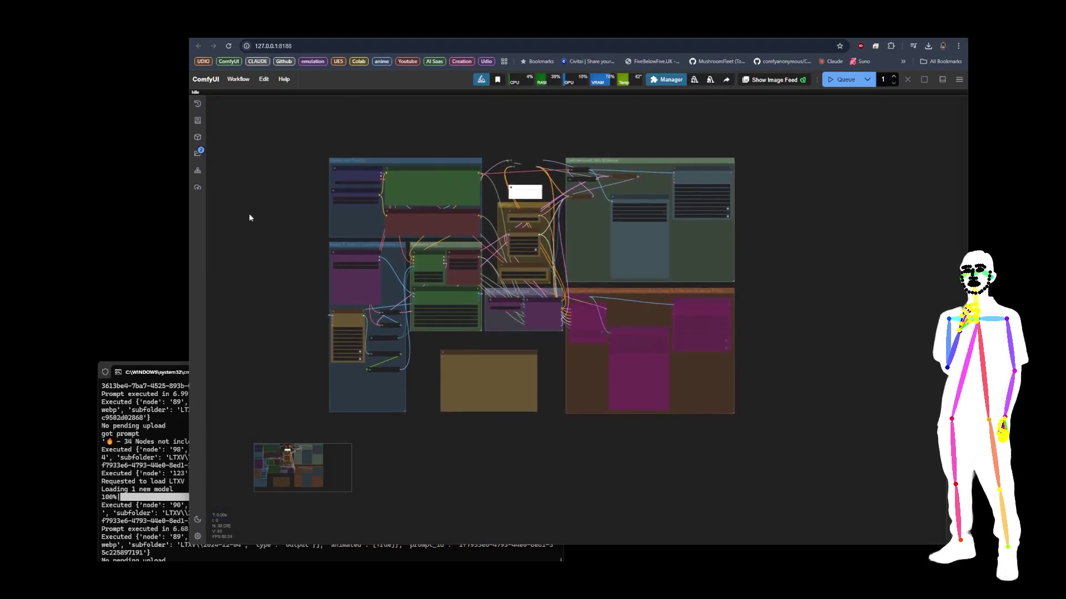
pyautogui.scroll(2, 542, 242)
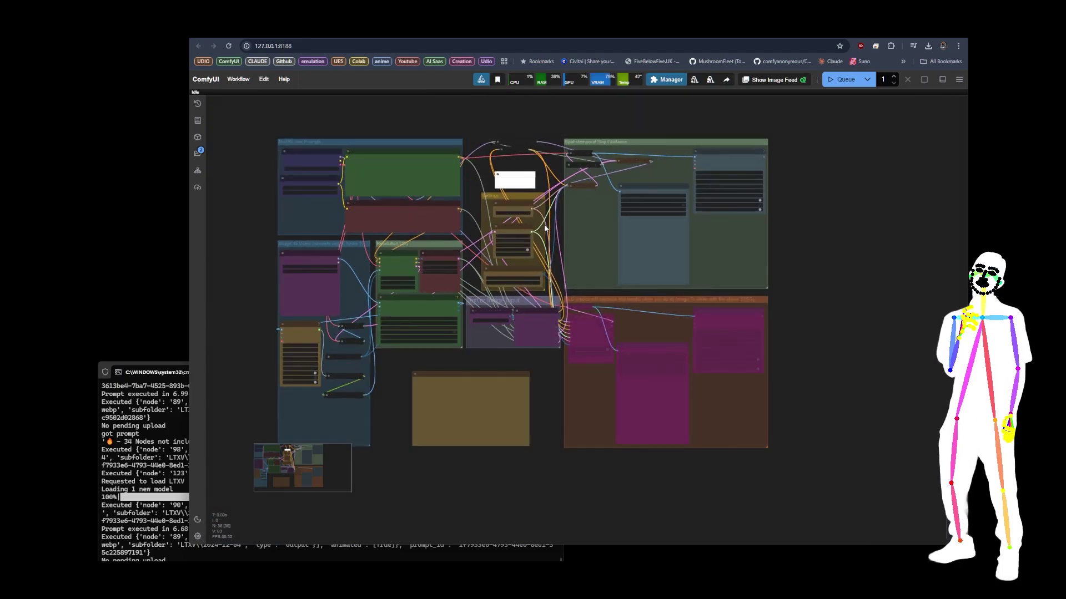
pyautogui.moveTo(548, 395); pyautogui.dragTo(558, 384)
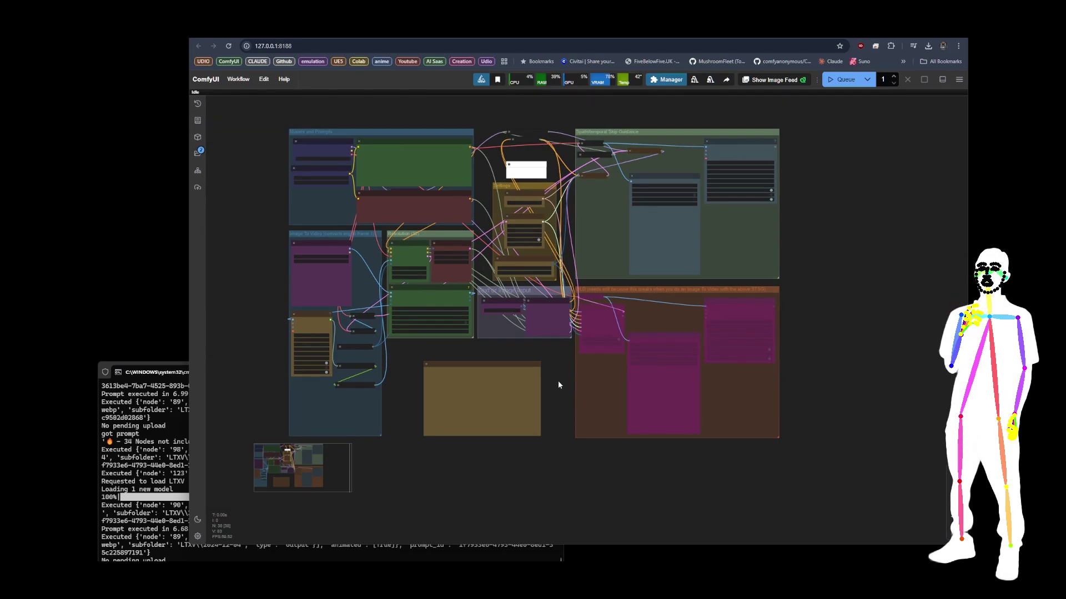
pyautogui.scroll(12, 506, 311)
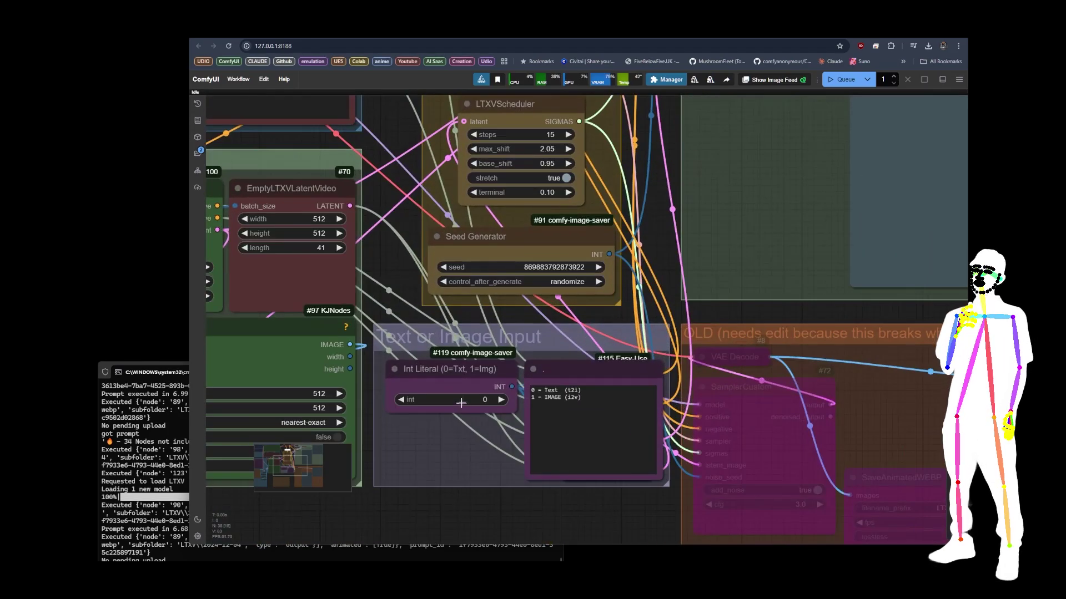
pyautogui.click(502, 400)
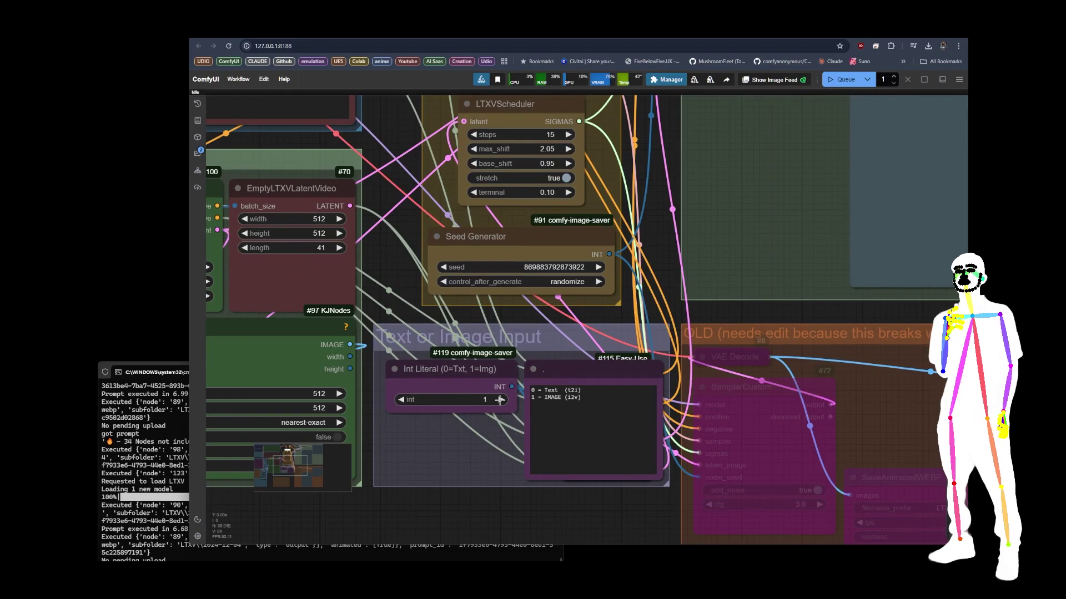
pyautogui.scroll(-15, 412, 297)
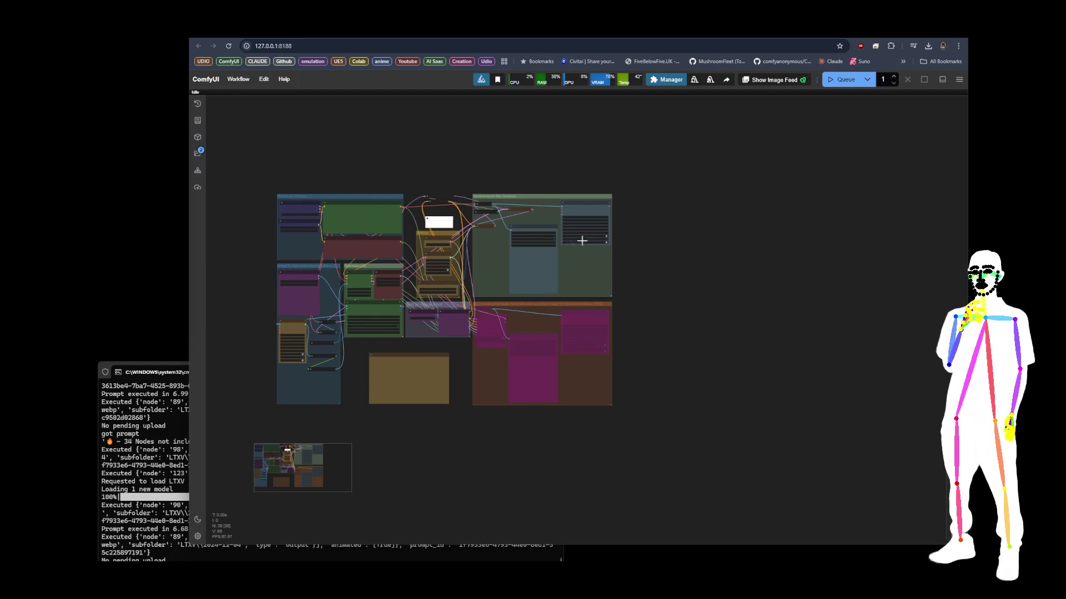
pyautogui.scroll(9, 511, 273)
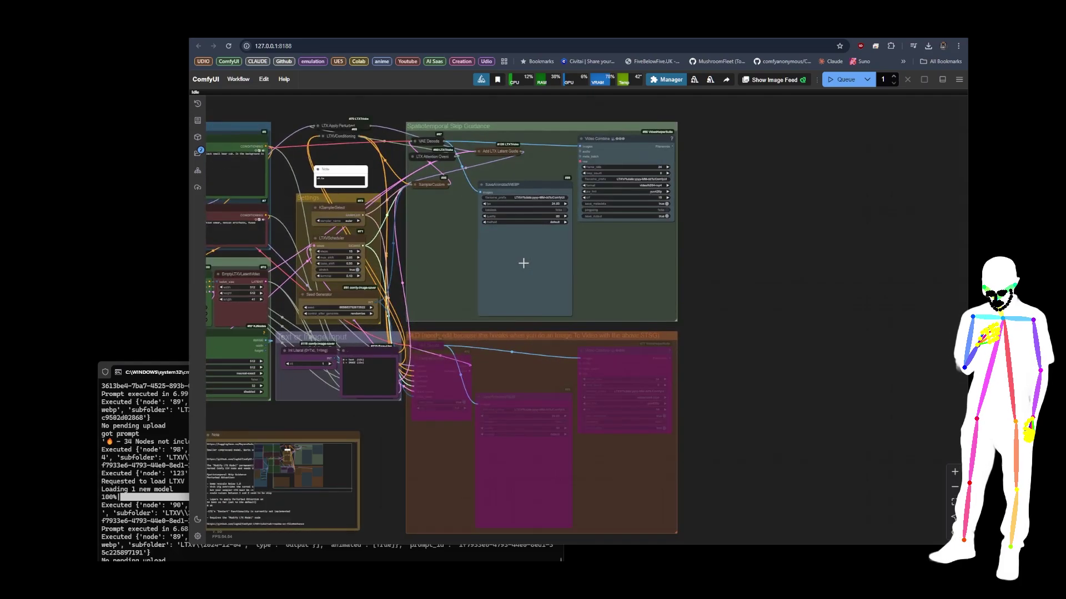
pyautogui.scroll(-8, 720, 278)
pyautogui.scroll(2, 763, 278)
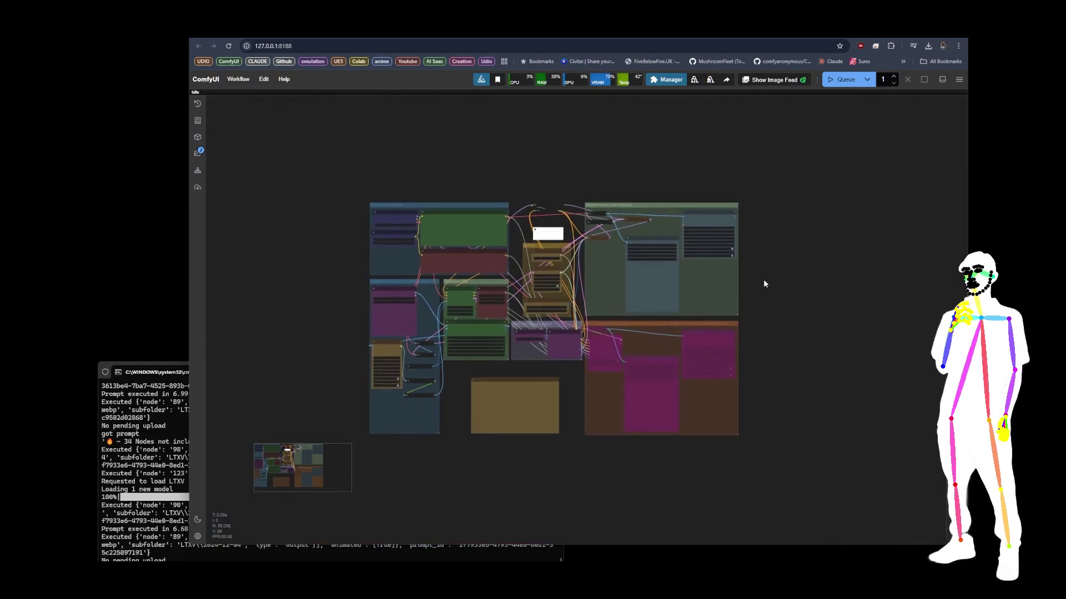
pyautogui.scroll(-2, 774, 253)
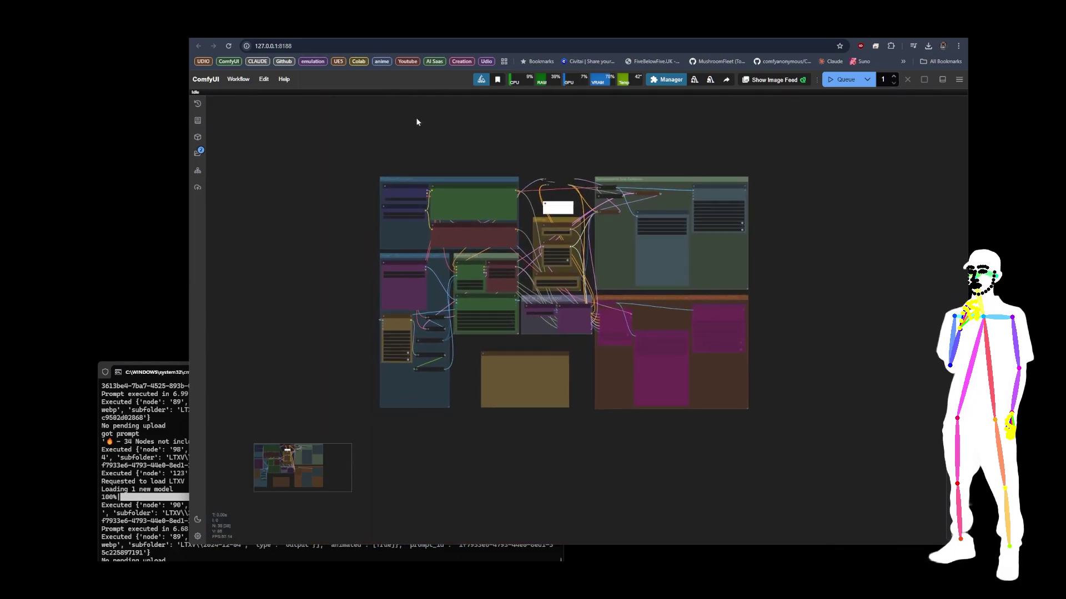
pyautogui.scroll(1, 639, 217)
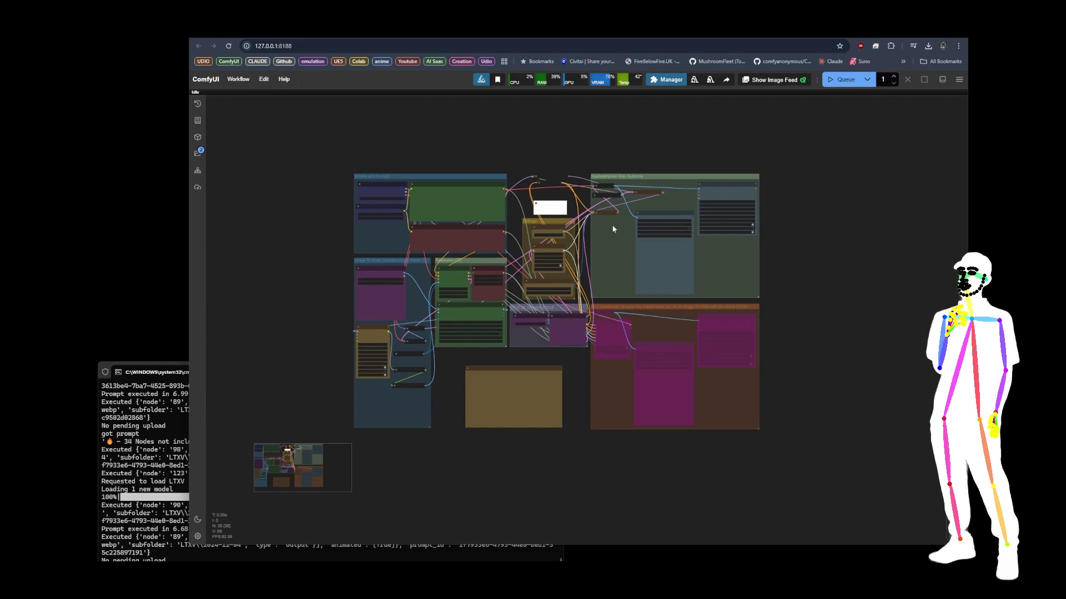
pyautogui.scroll(7, 444, 224)
pyautogui.scroll(-10, 248, 240)
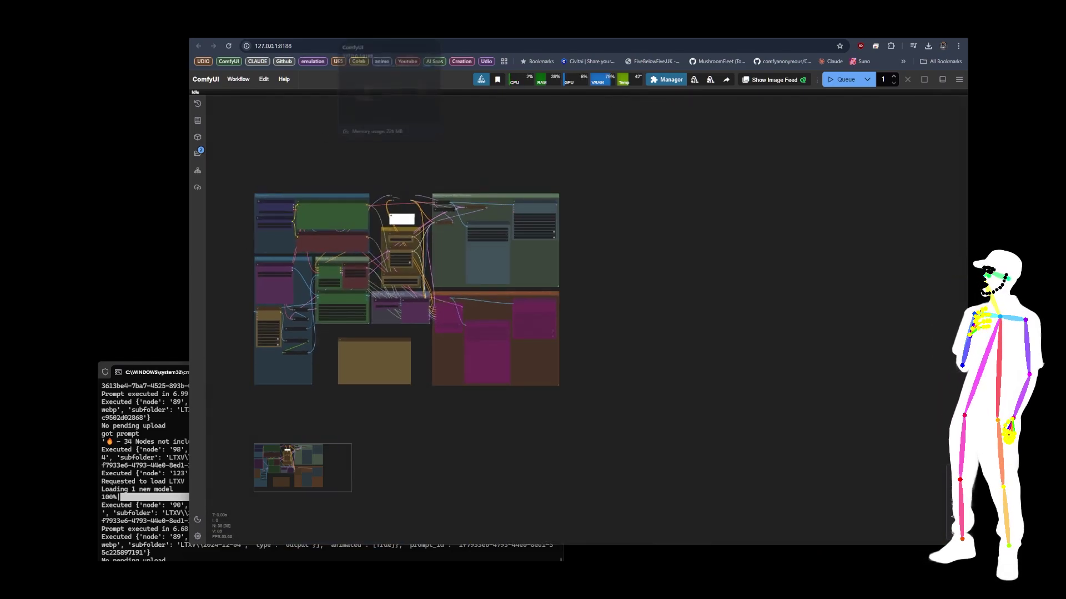
# Open the OneVision Video captioner workflow and zoom in on the Florence2Run and Show Text nodes
pyautogui.click(377, 31)
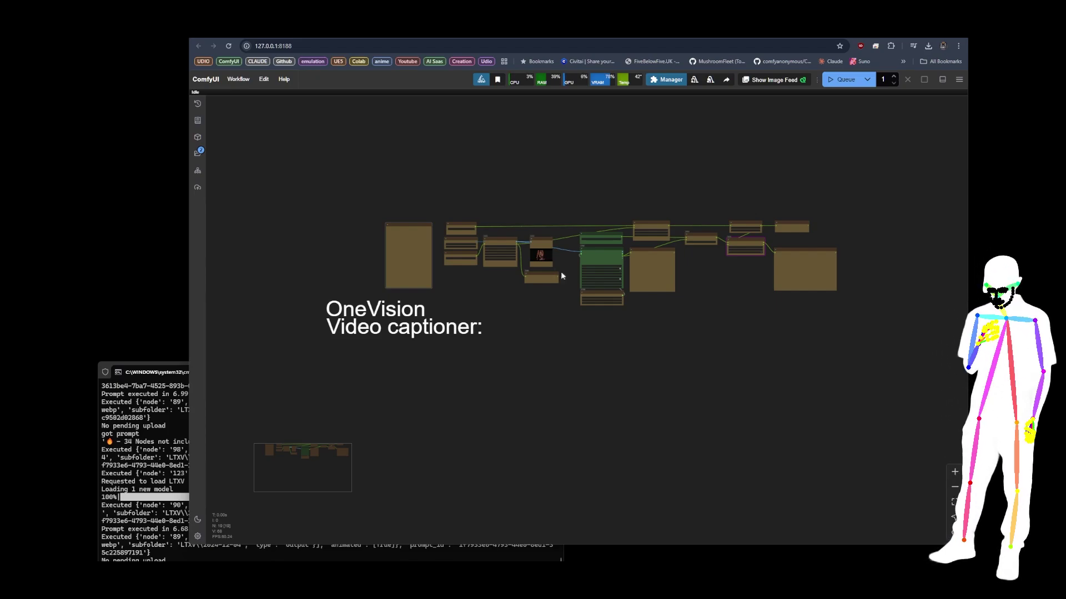
pyautogui.scroll(15, 587, 276)
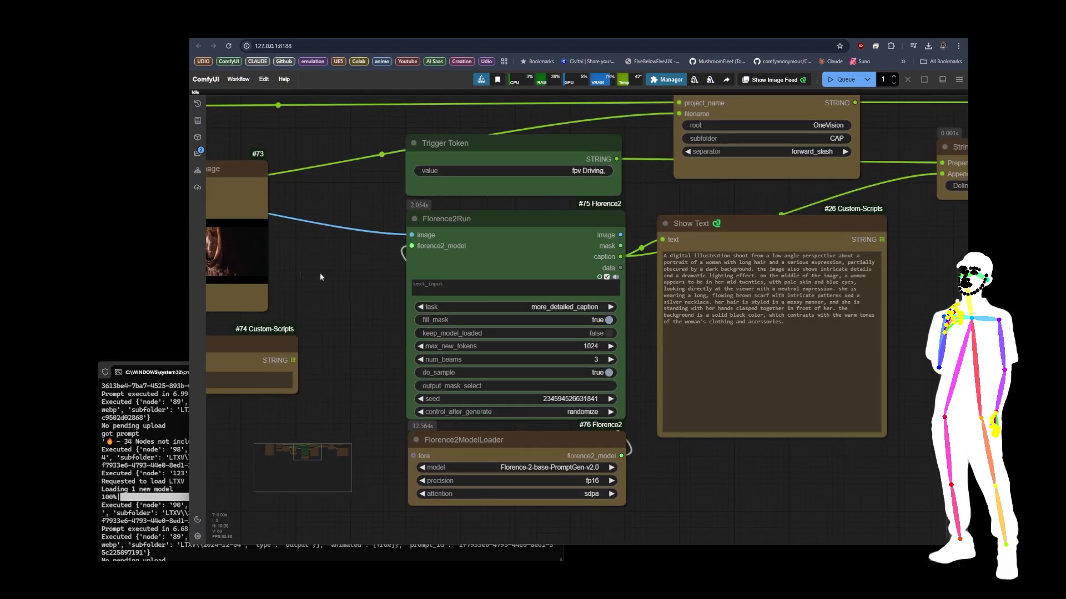
pyautogui.click(528, 258)
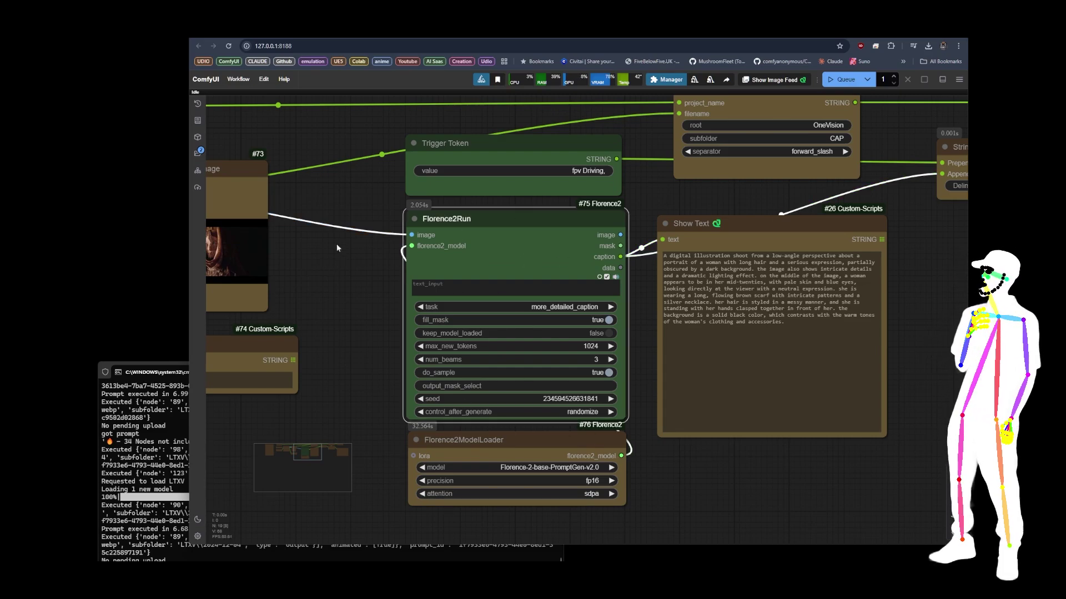
pyautogui.scroll(-10, 340, 244)
pyautogui.moveTo(410, 376); pyautogui.dragTo(298, 350)
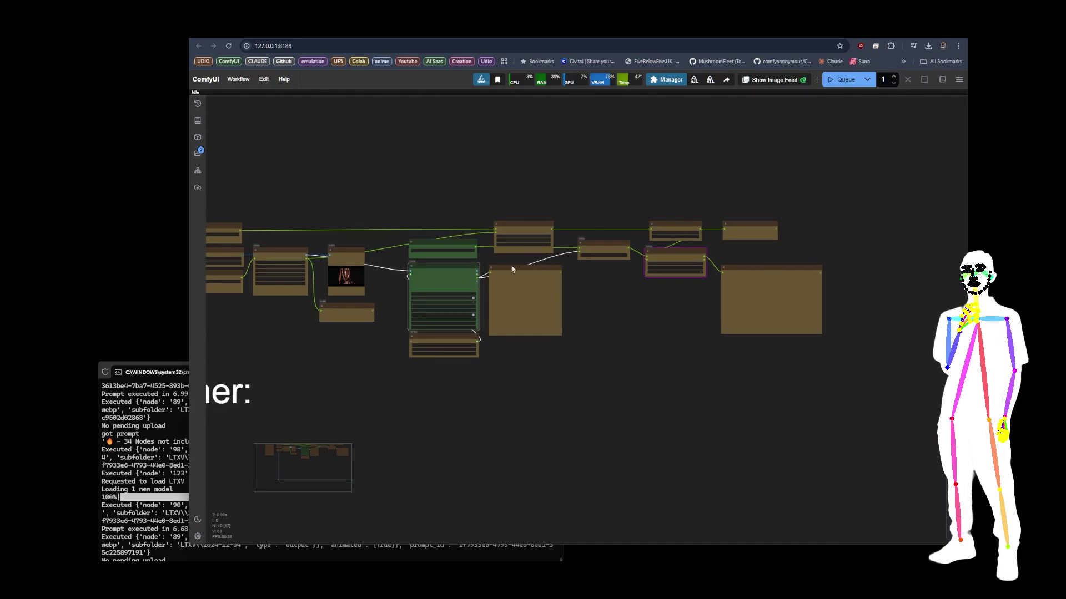
pyautogui.scroll(10, 477, 289)
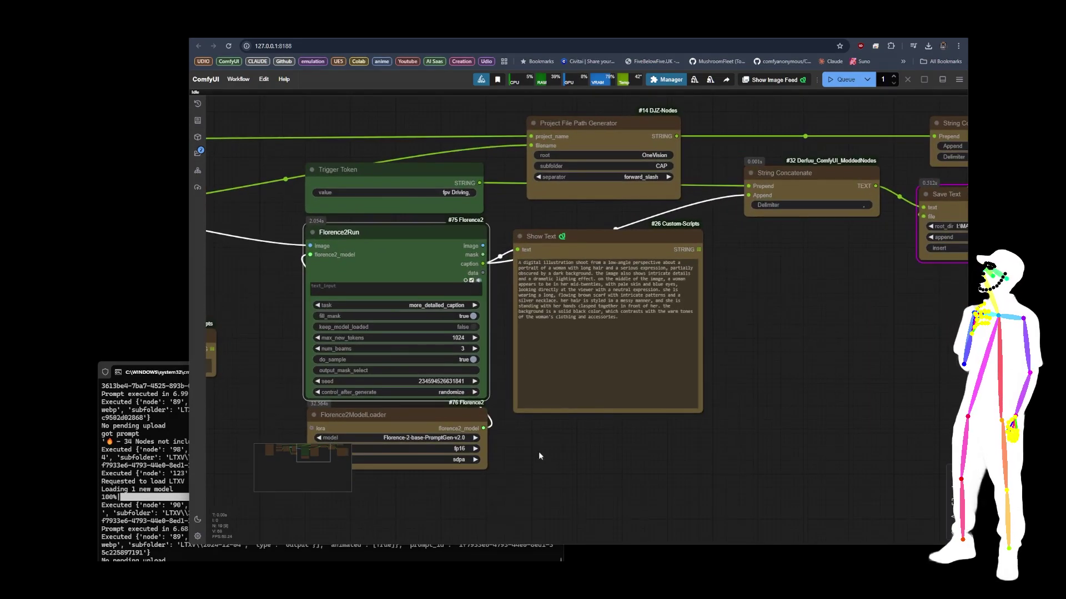
pyautogui.moveTo(539, 456); pyautogui.dragTo(624, 454)
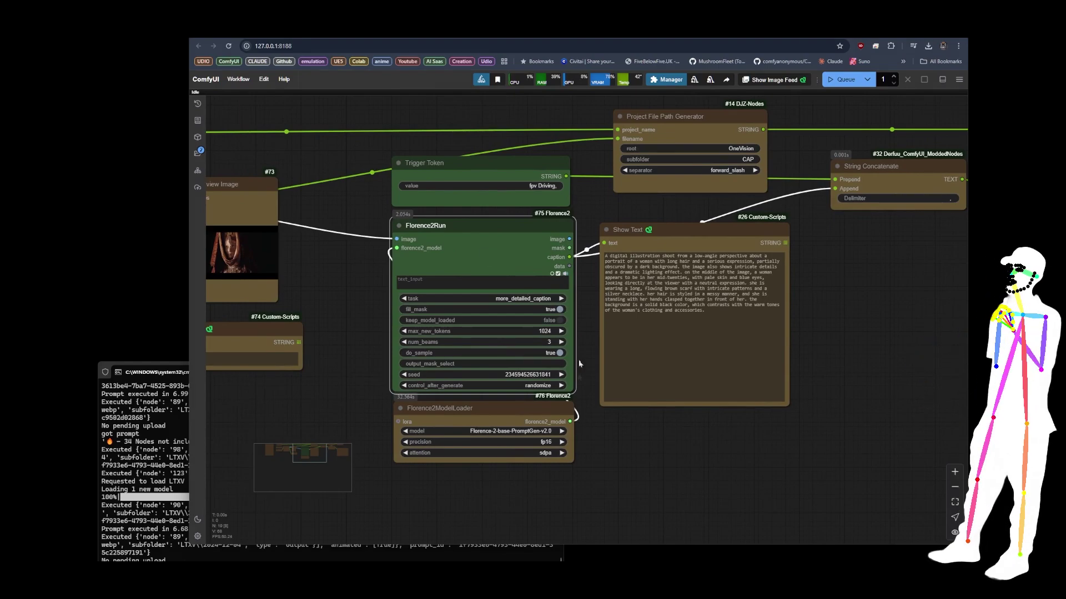
pyautogui.scroll(10, 513, 438)
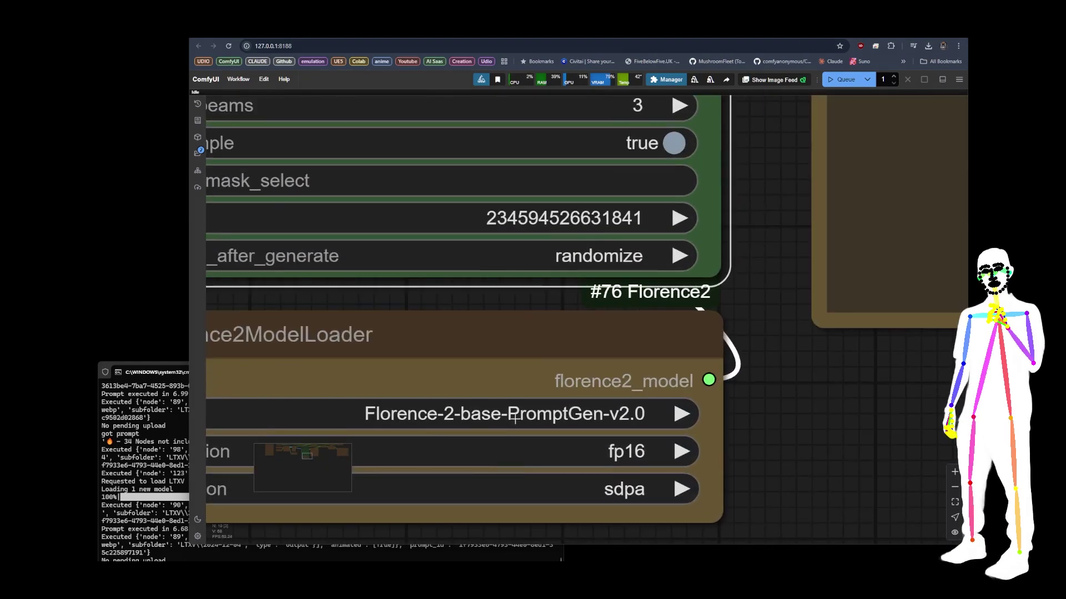
pyautogui.scroll(-10, 611, 395)
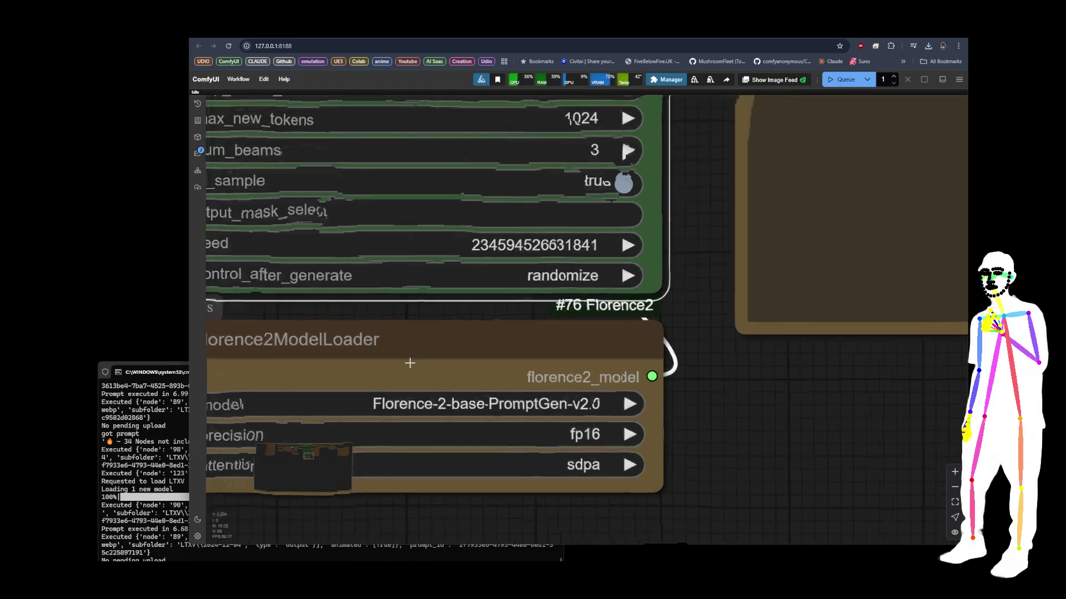
pyautogui.scroll(8, 692, 197)
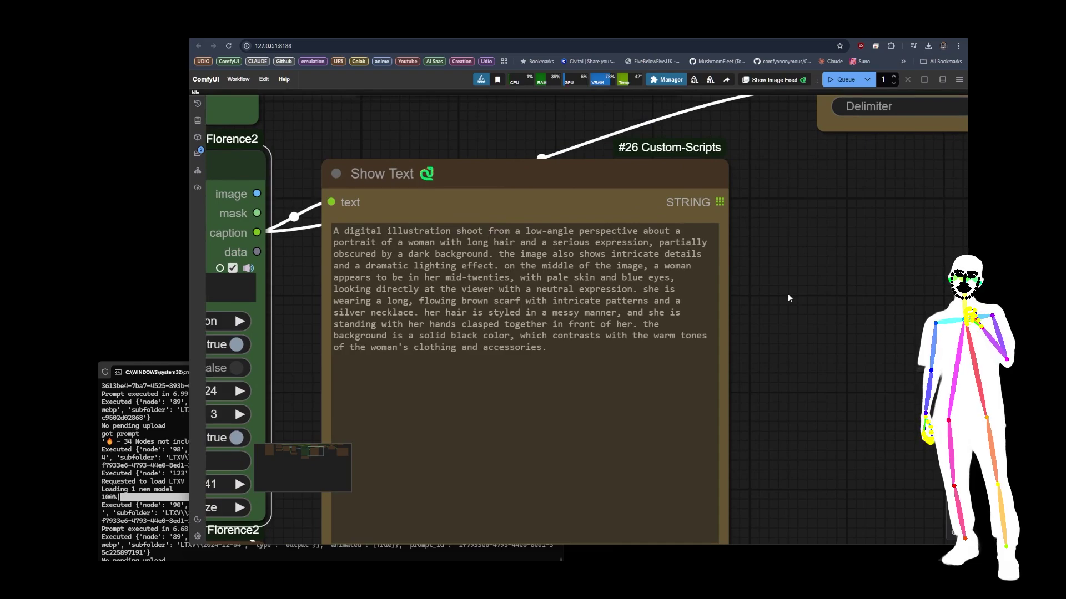
pyautogui.scroll(-9, 787, 297)
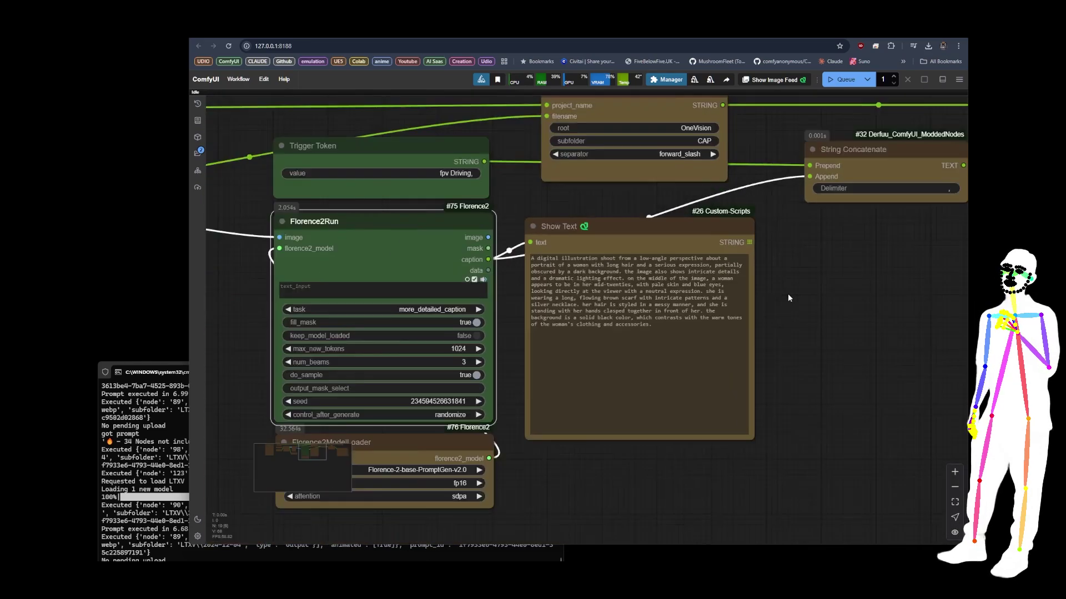
pyautogui.scroll(8, 319, 316)
pyautogui.scroll(3, 320, 315)
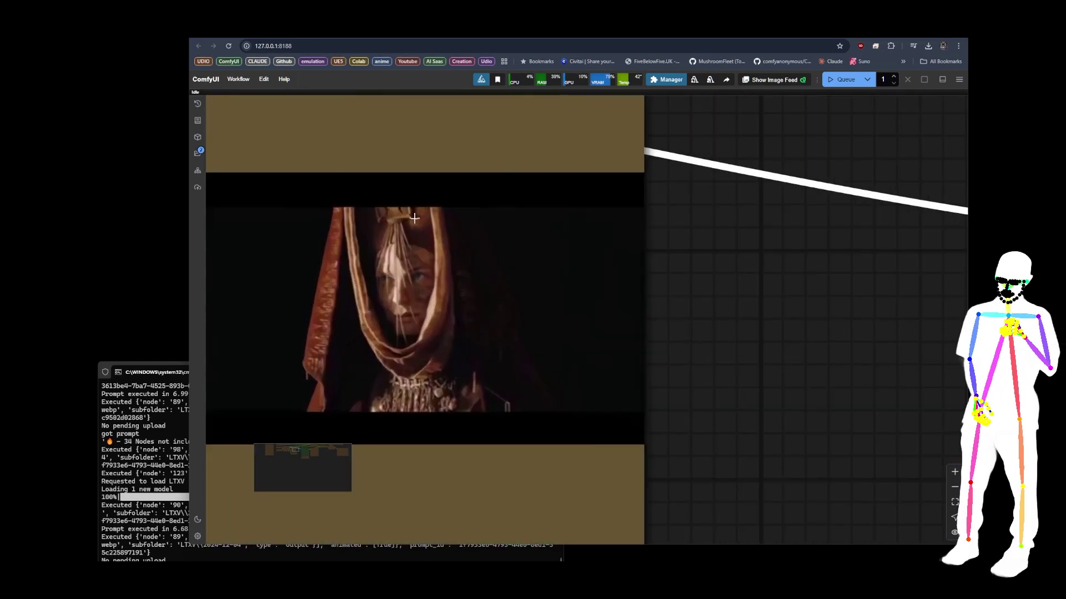
pyautogui.scroll(-8, 248, 317)
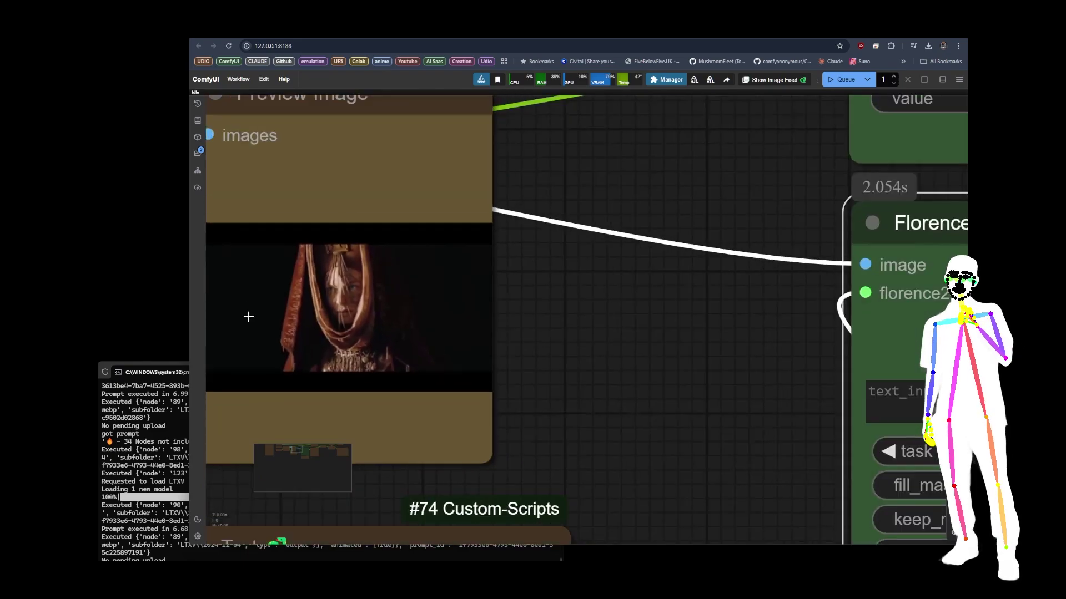
pyautogui.scroll(-5, 666, 355)
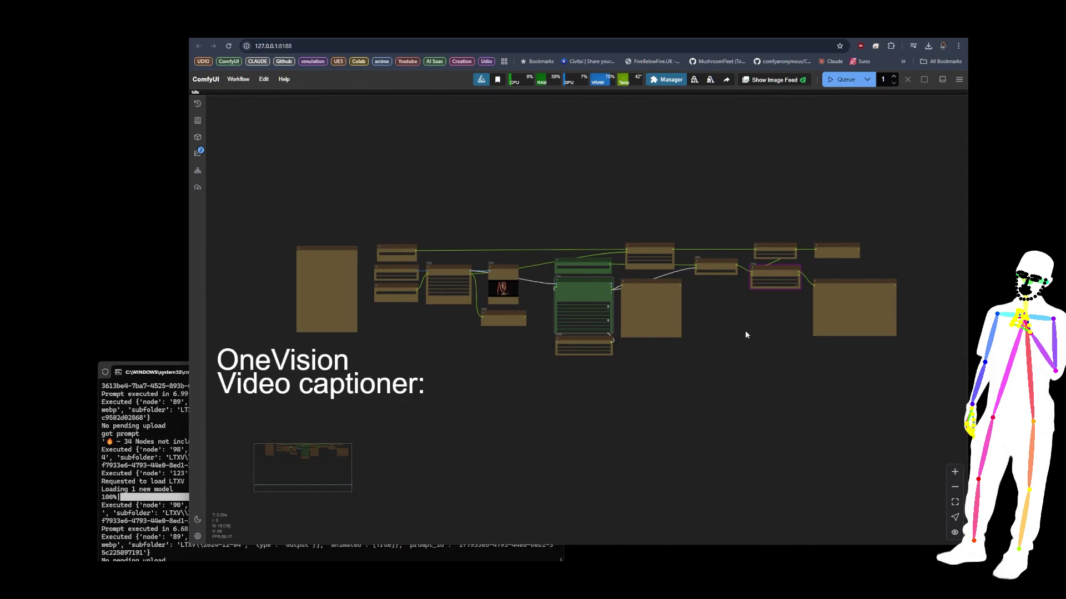
pyautogui.moveTo(744, 333); pyautogui.dragTo(773, 309)
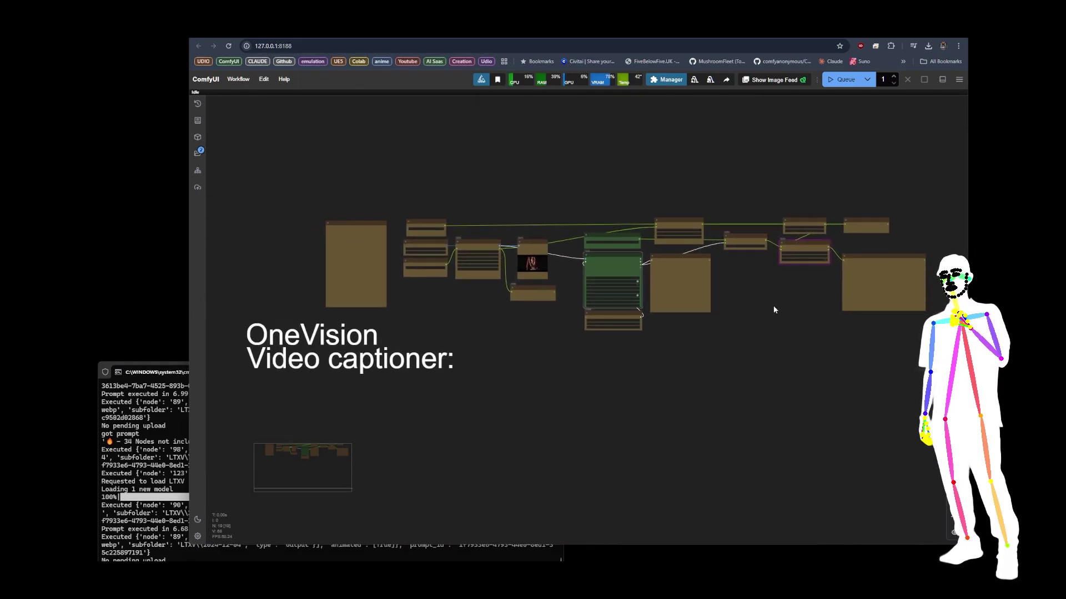